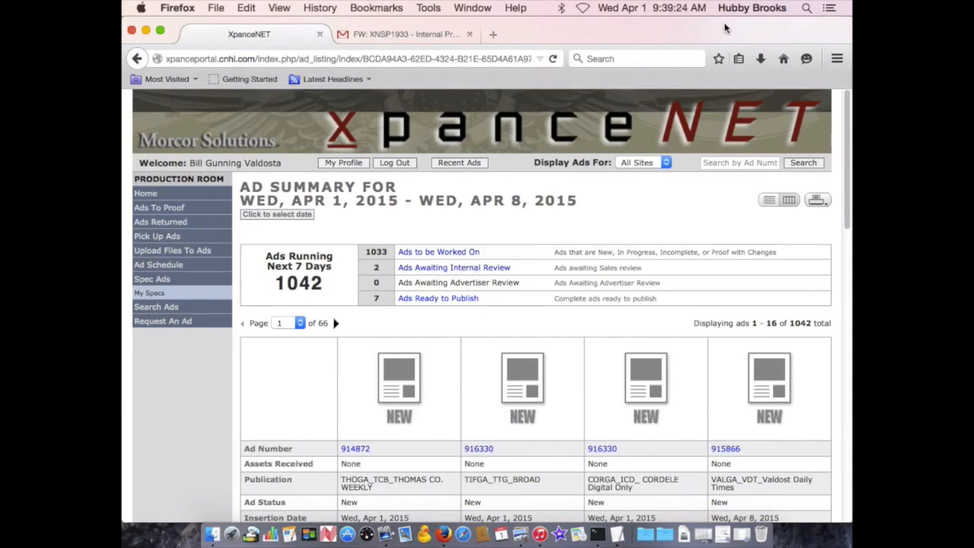
- Copy the New Upload ad number XNSP1932 from the TextEdit note and return to the XpanceNET browser window
drag(698, 25, 577, 23)
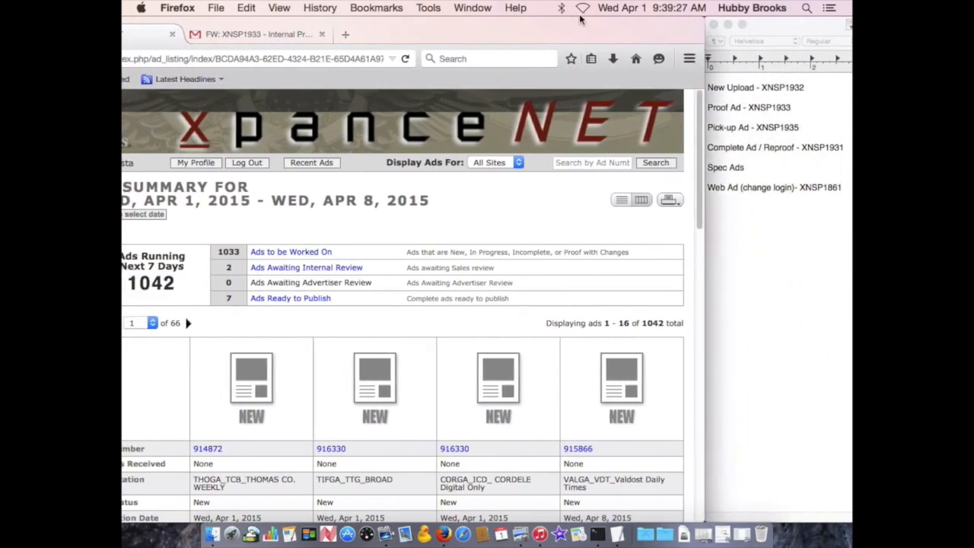
click(811, 89)
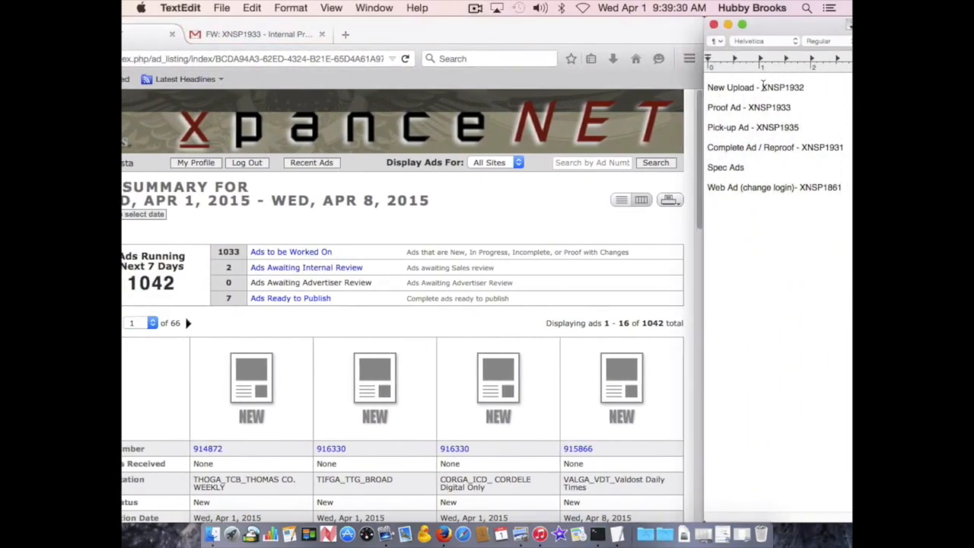
drag(761, 88, 804, 88)
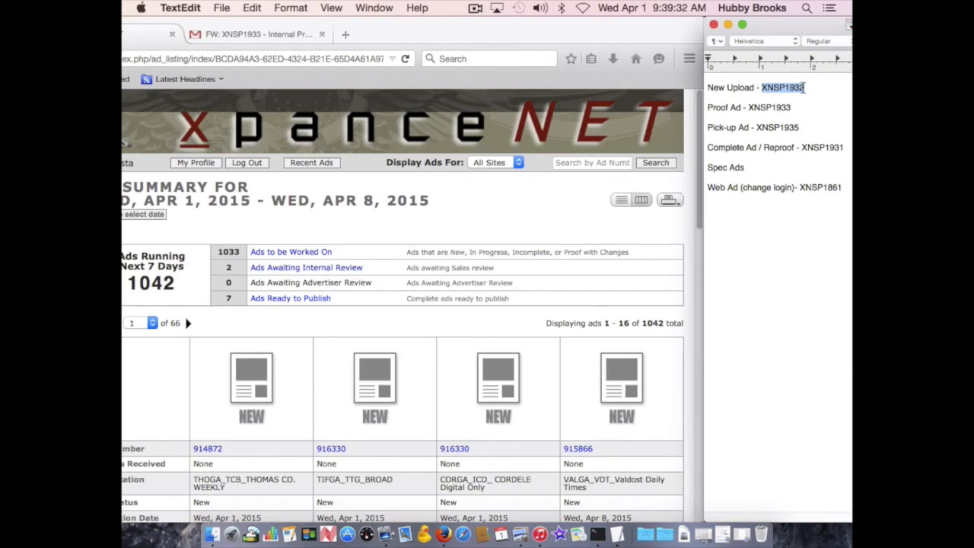
key(super+c)
drag(482, 30, 632, 26)
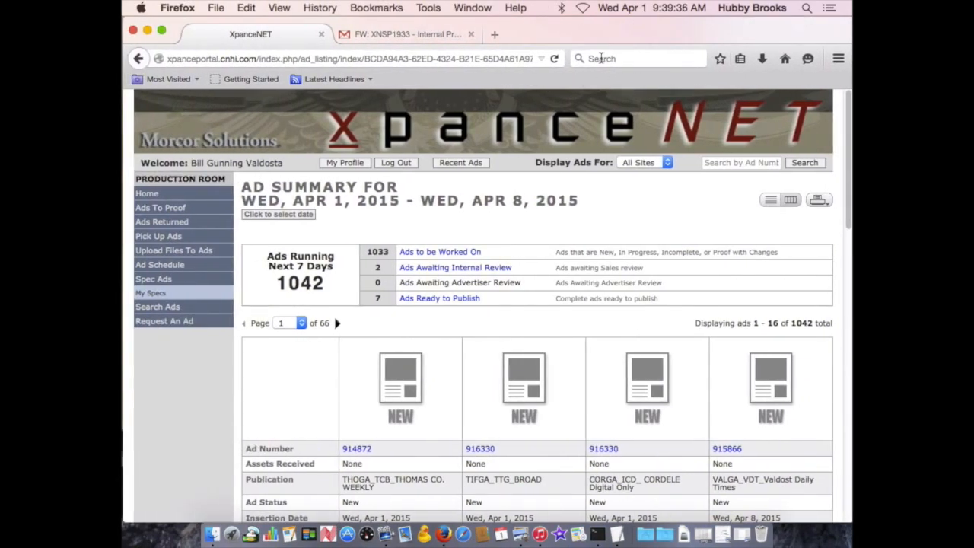
click(601, 58)
key(super+v)
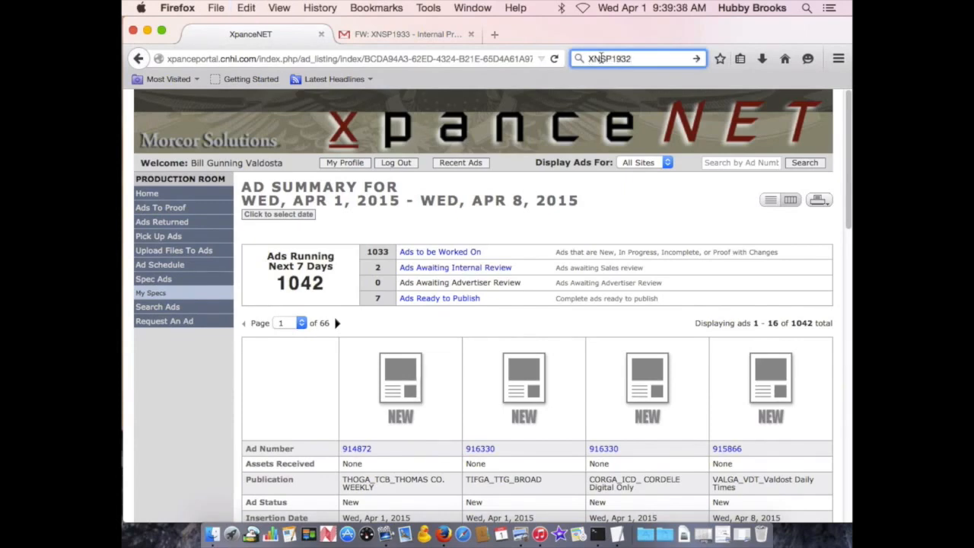
key(Return)
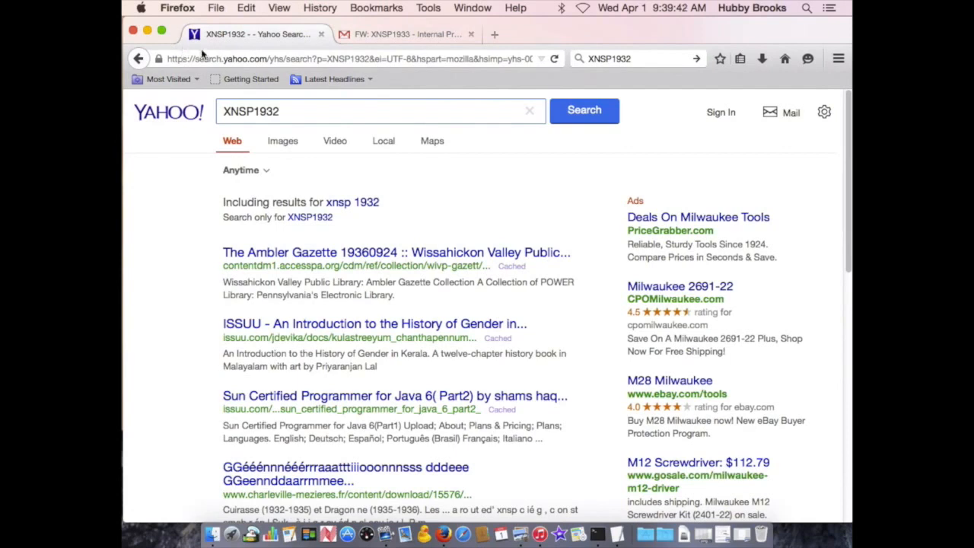
click(139, 58)
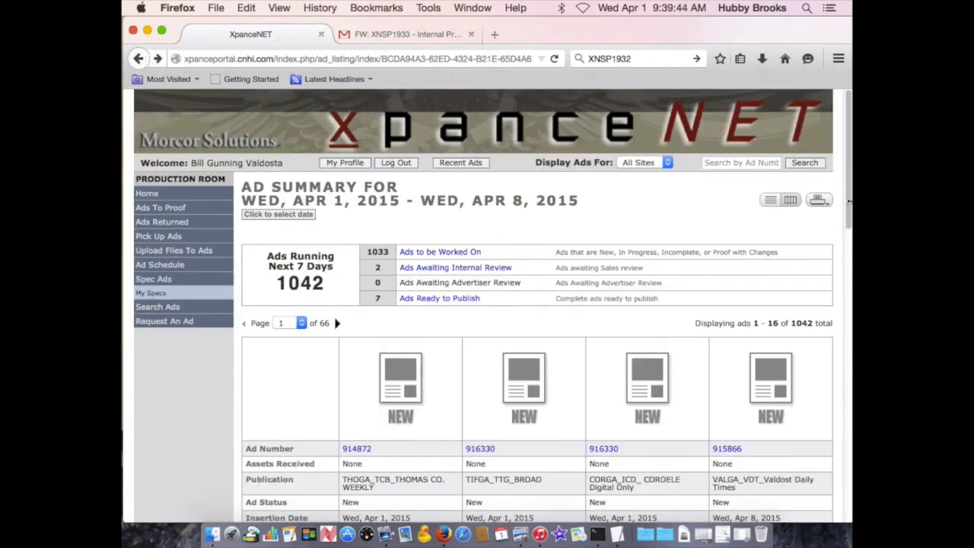
- Search the XpanceNET portal for ad number XNSP1932 and show the search results in list layout
click(758, 163)
key(super+v)
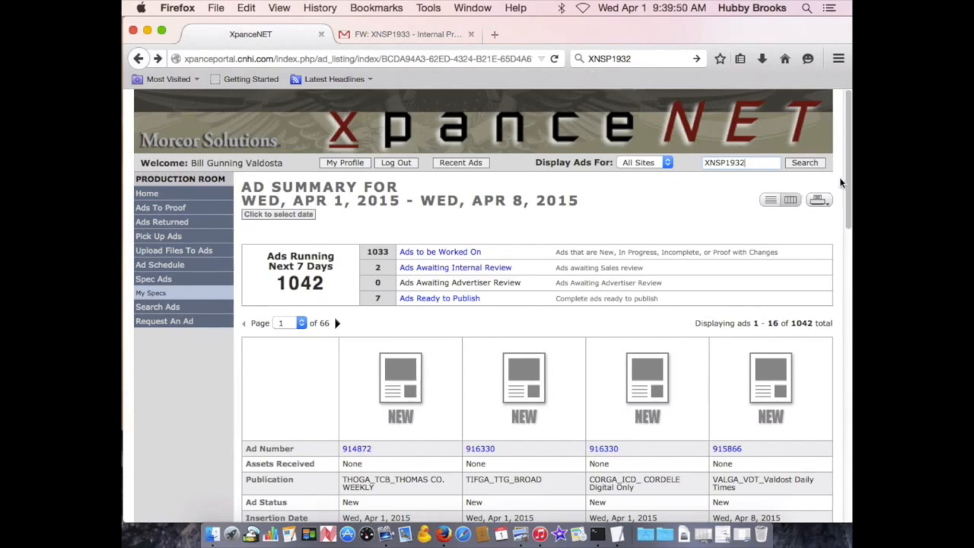
click(804, 163)
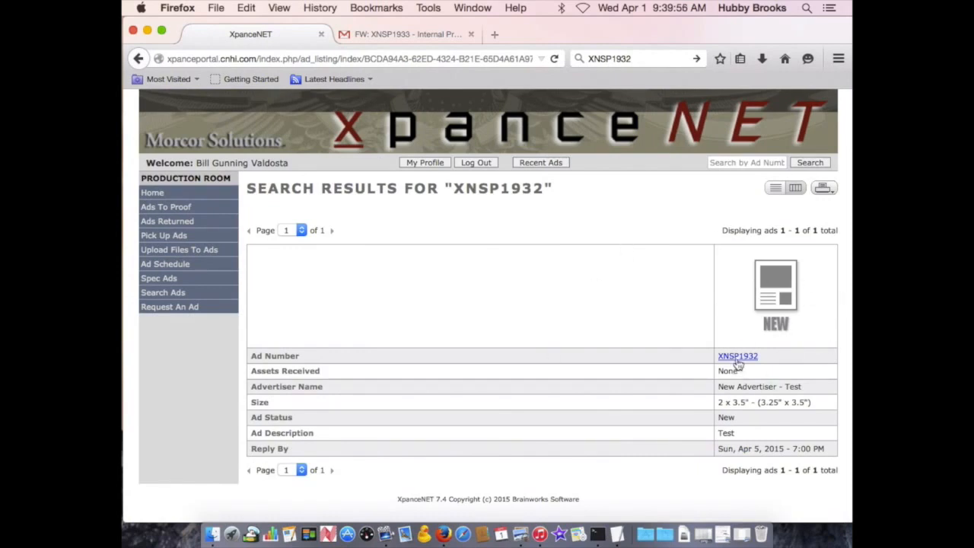
click(775, 188)
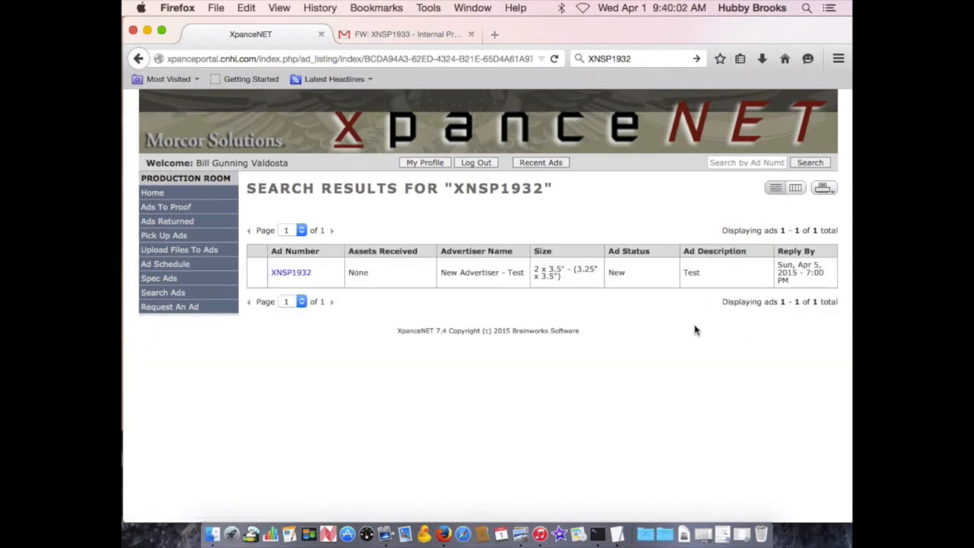
- Open the summary of ad XNSP1932 and look over its ad details
click(285, 275)
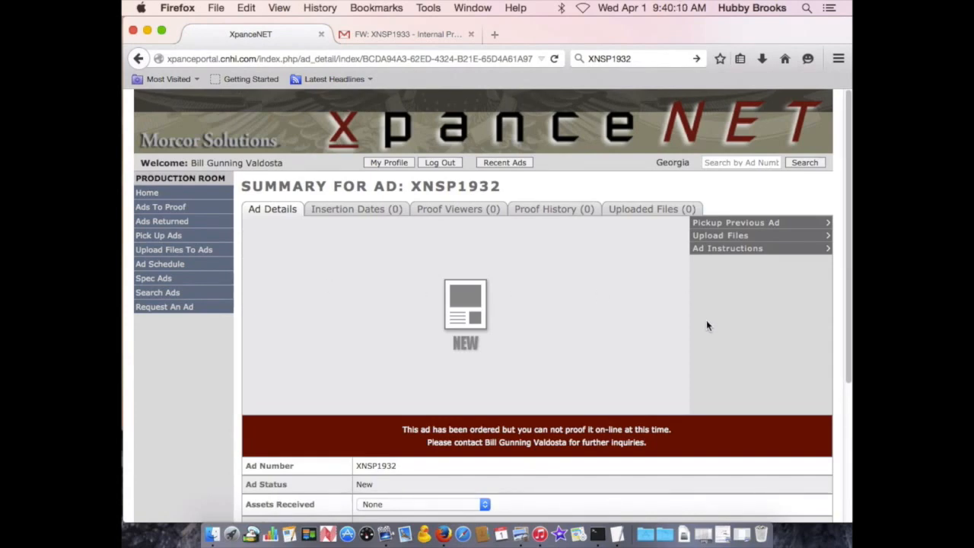
scroll(706, 320, down, 2)
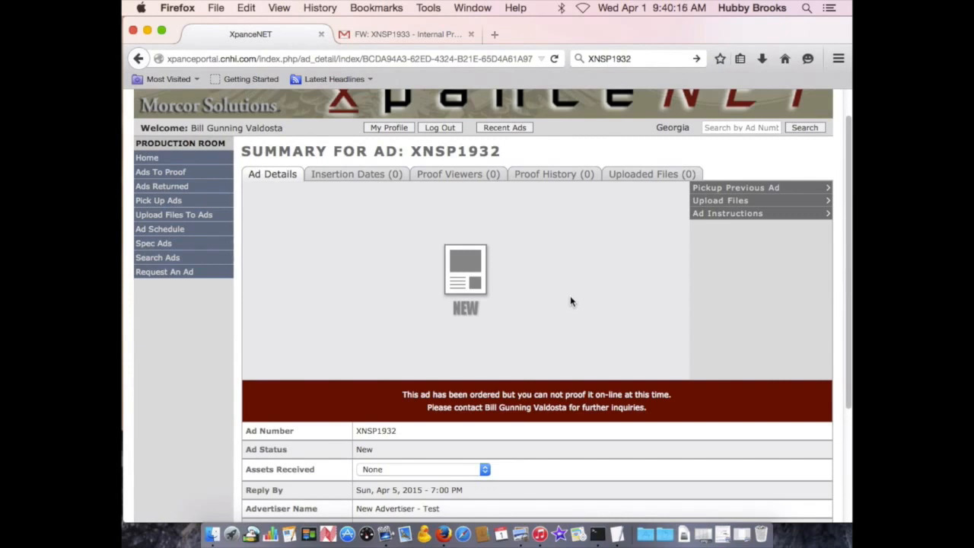
scroll(571, 302, up, 1)
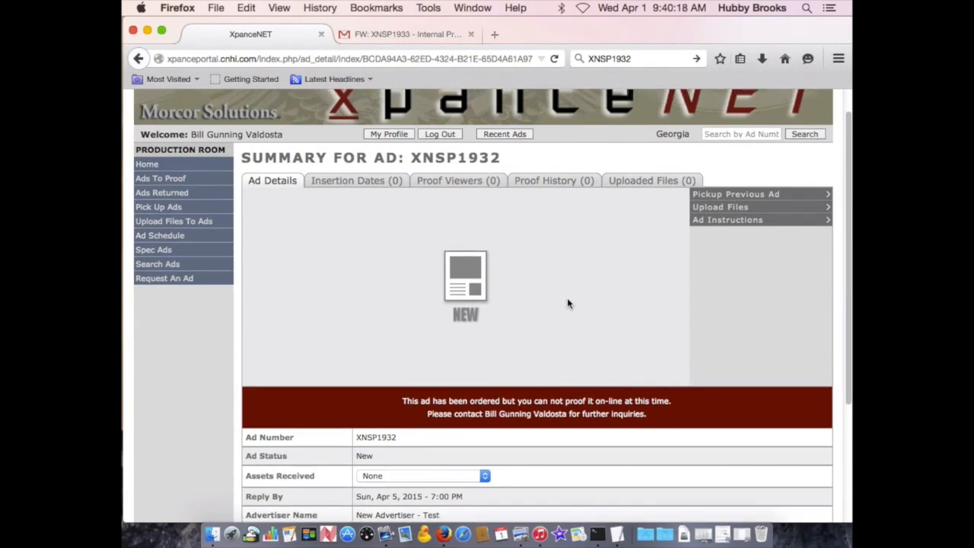
scroll(568, 302, up, 2)
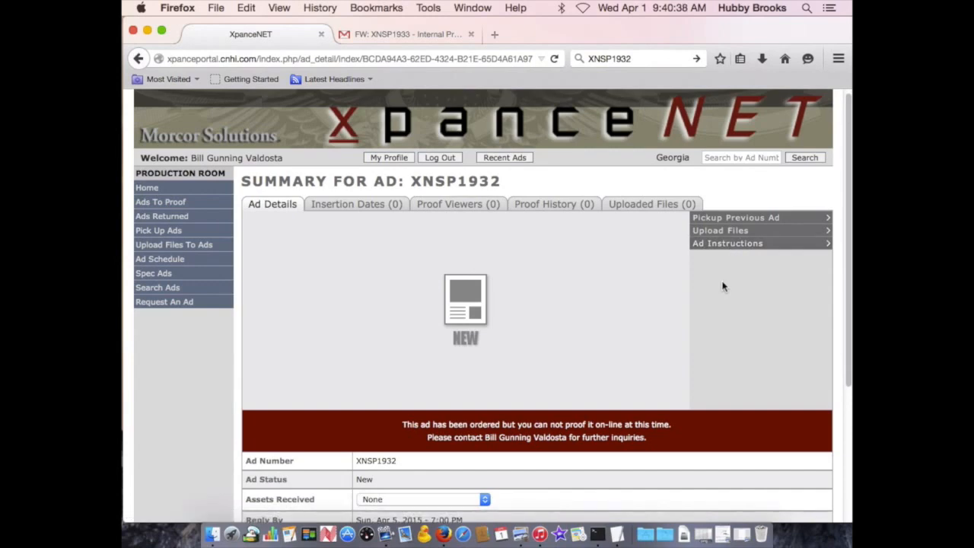
- Start a file upload for ad XNSP1932 and select Layout.pdf in the first folder on the Desktop
click(736, 231)
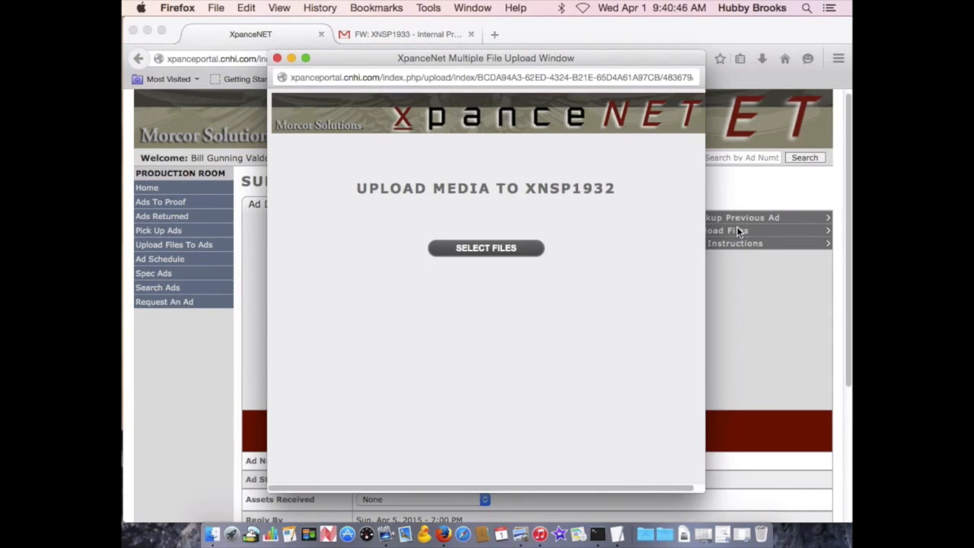
click(517, 250)
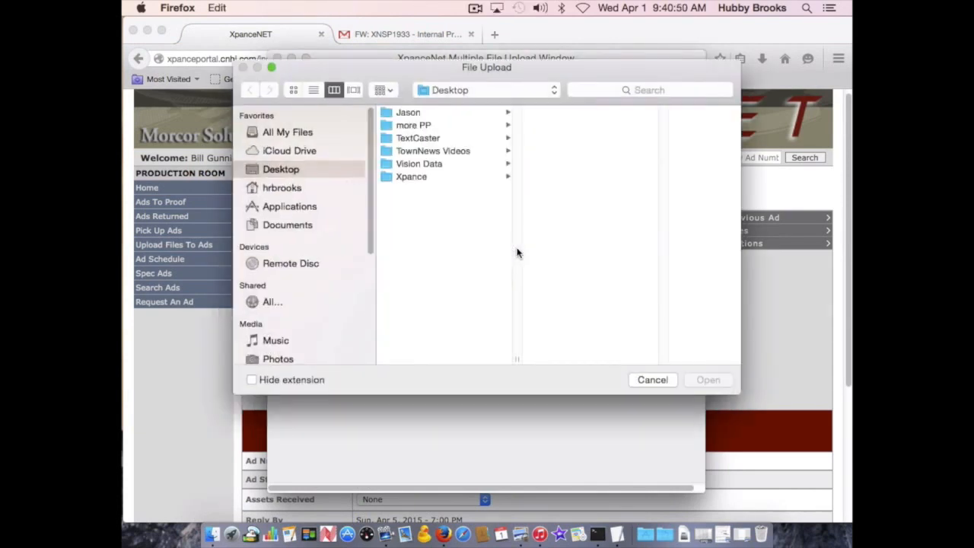
click(417, 115)
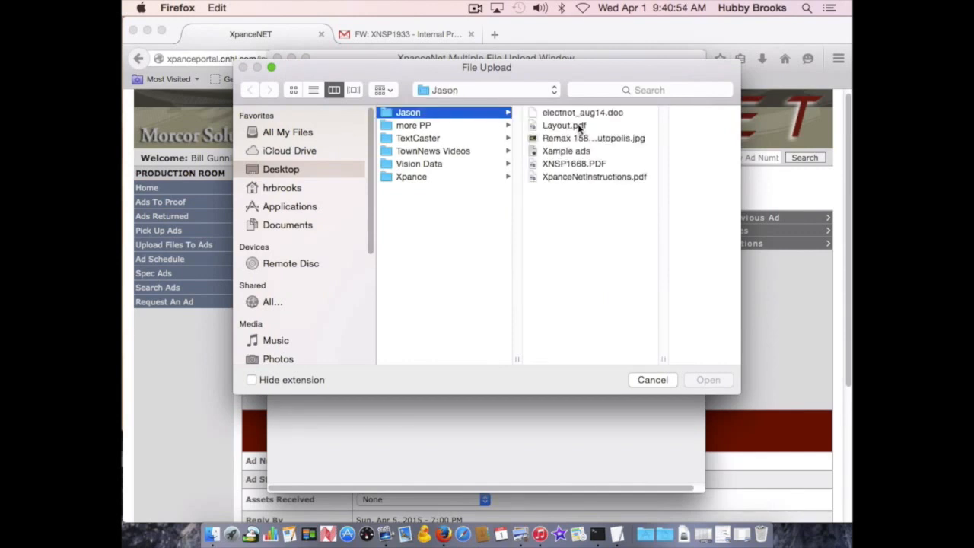
click(578, 128)
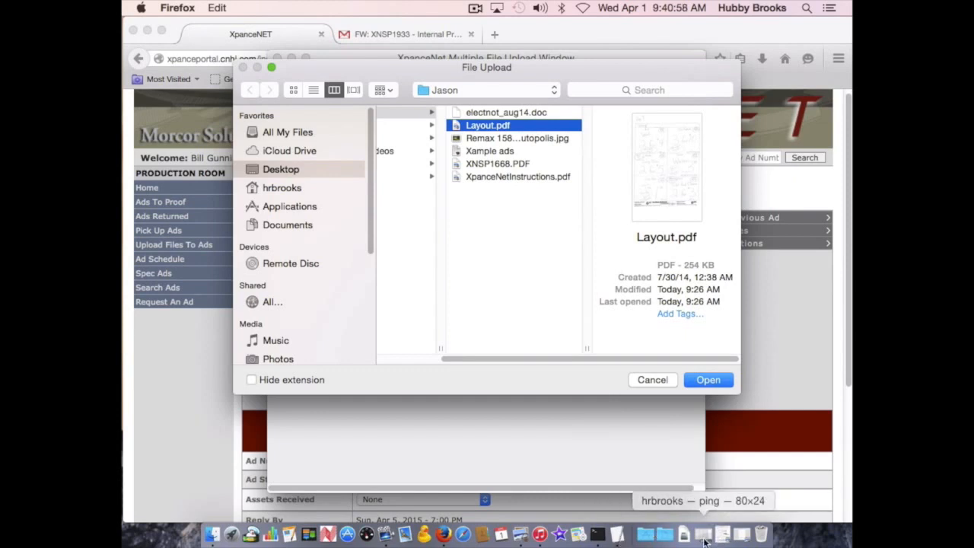
- View the minimized Layout.pdf page in Preview, minimize it again, and preview the Remax house photo in the file chooser
click(745, 538)
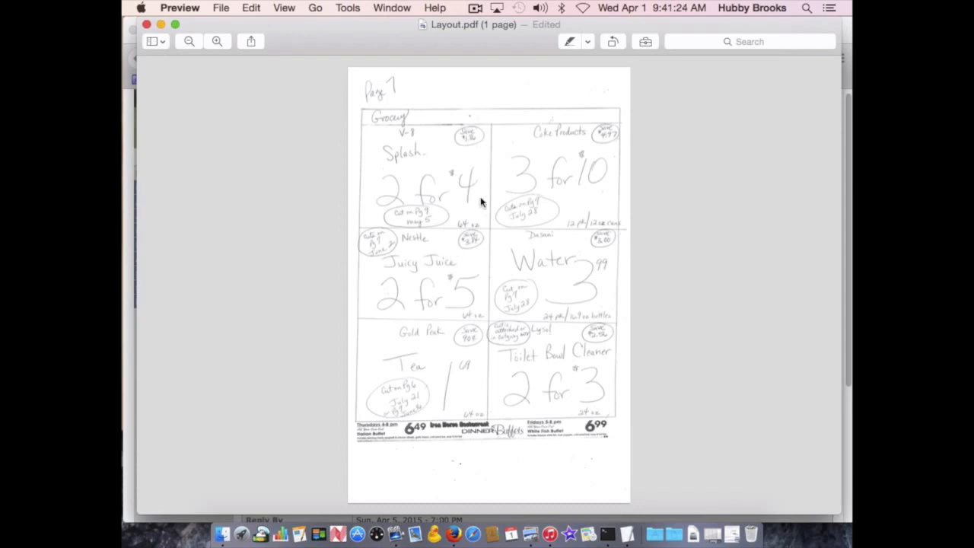
click(161, 24)
click(508, 65)
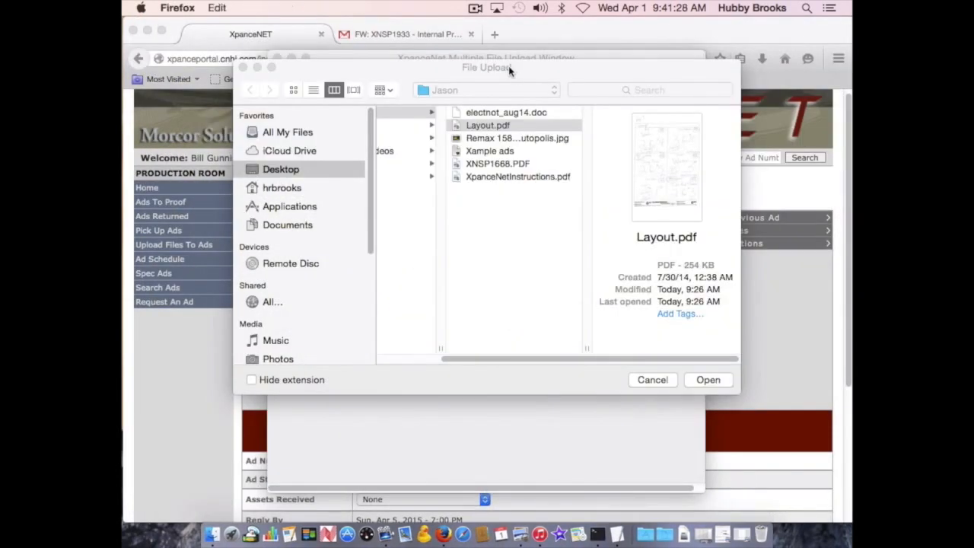
click(492, 137)
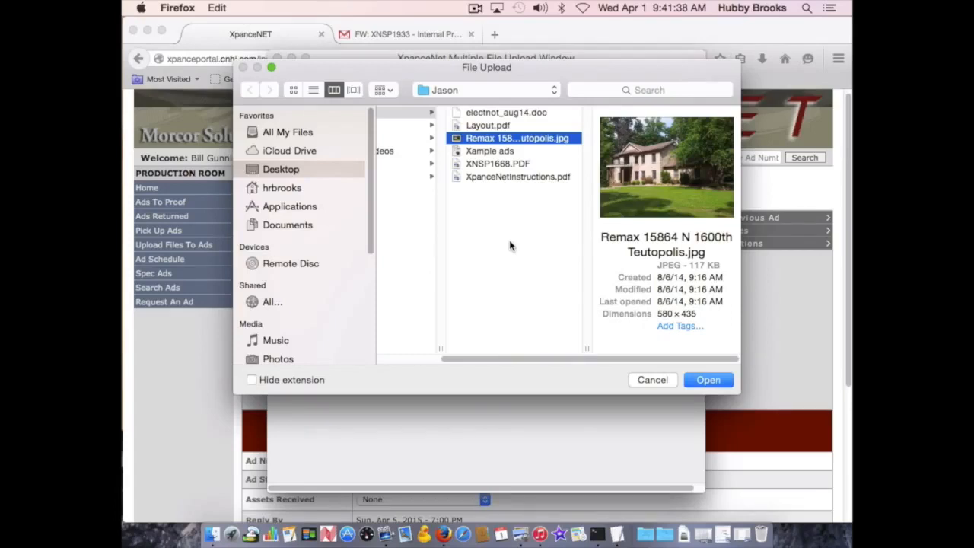
- Choose electnot_aug14.doc, Layout.pdf and the Remax house JPG together as the files to upload
click(489, 115)
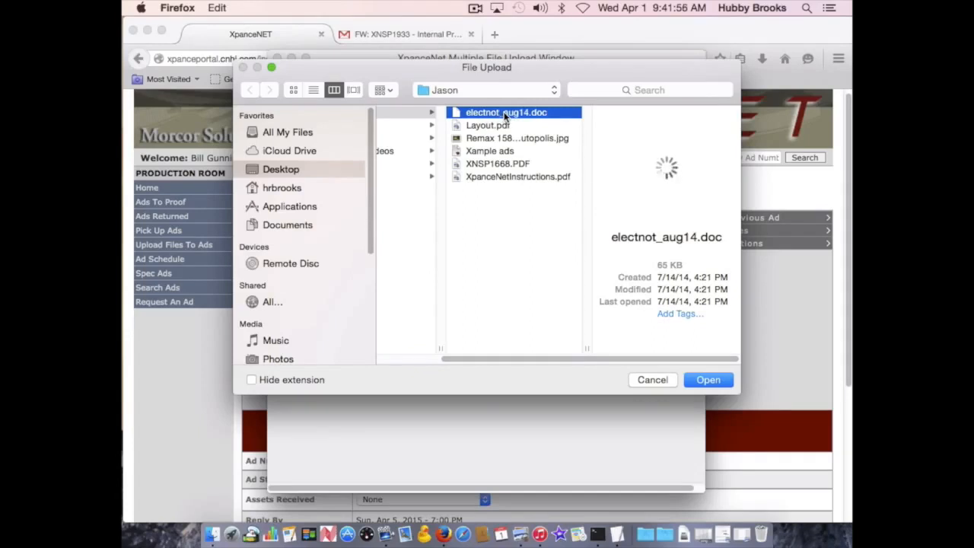
super+click(500, 127)
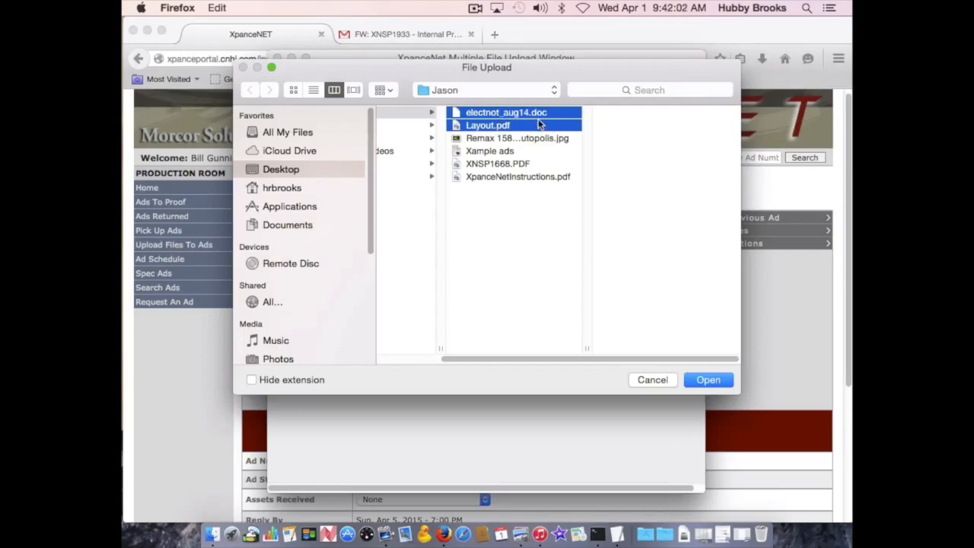
super+click(484, 140)
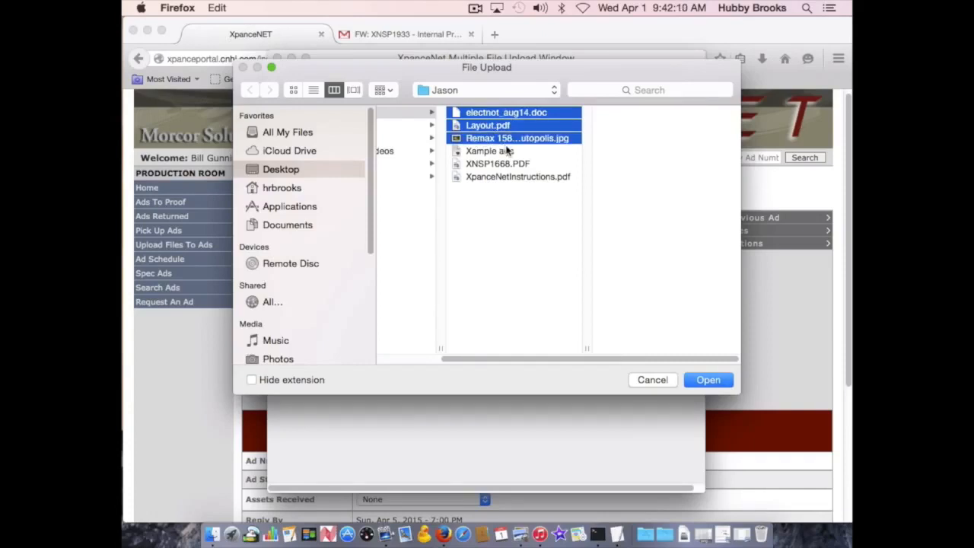
click(705, 379)
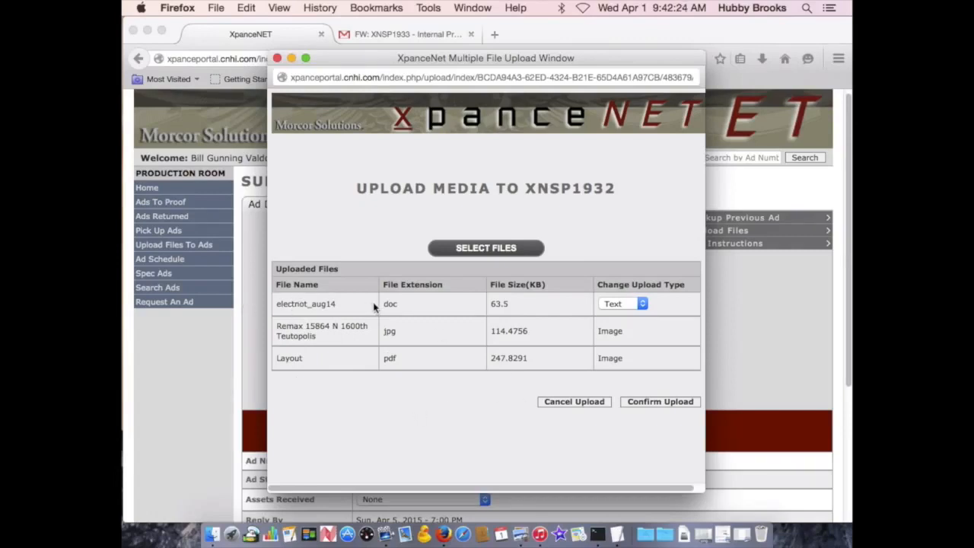
- Set the upload type of the electnot_aug14 document to Text
click(643, 304)
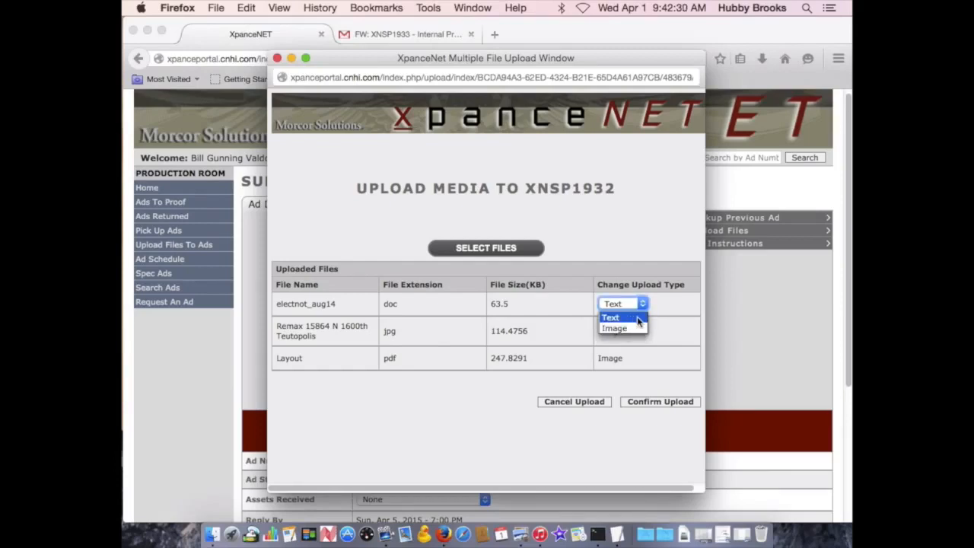
click(638, 318)
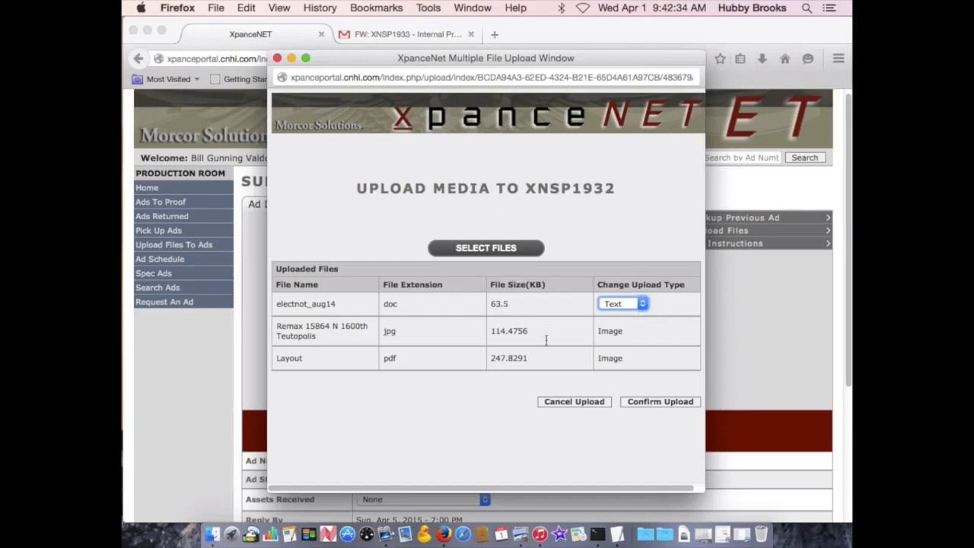
click(372, 336)
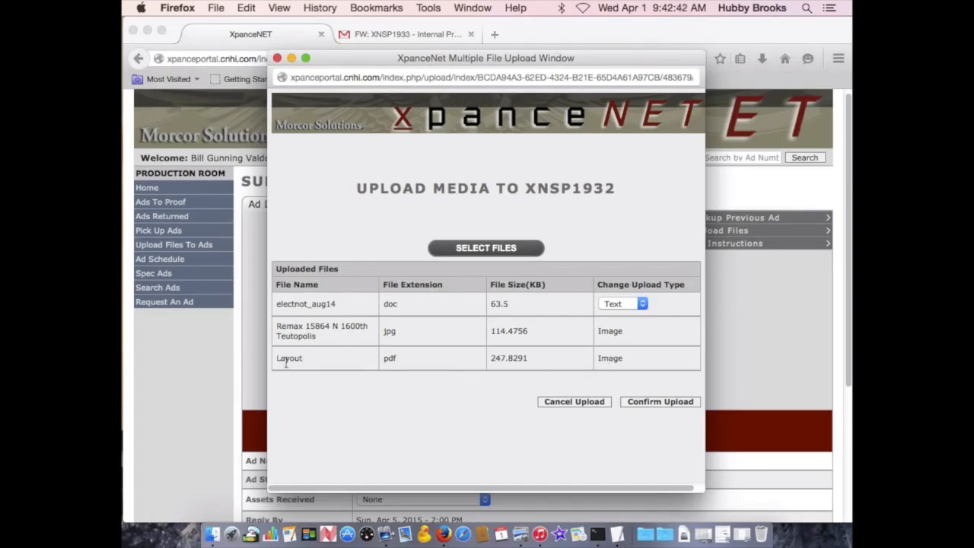
- Confirm the upload and display the ad's list of uploaded files
click(673, 402)
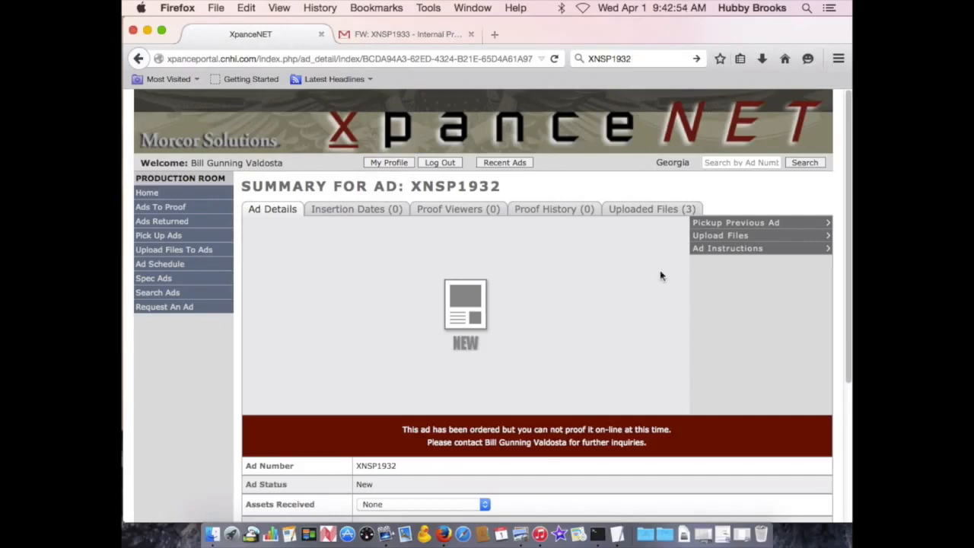
click(657, 213)
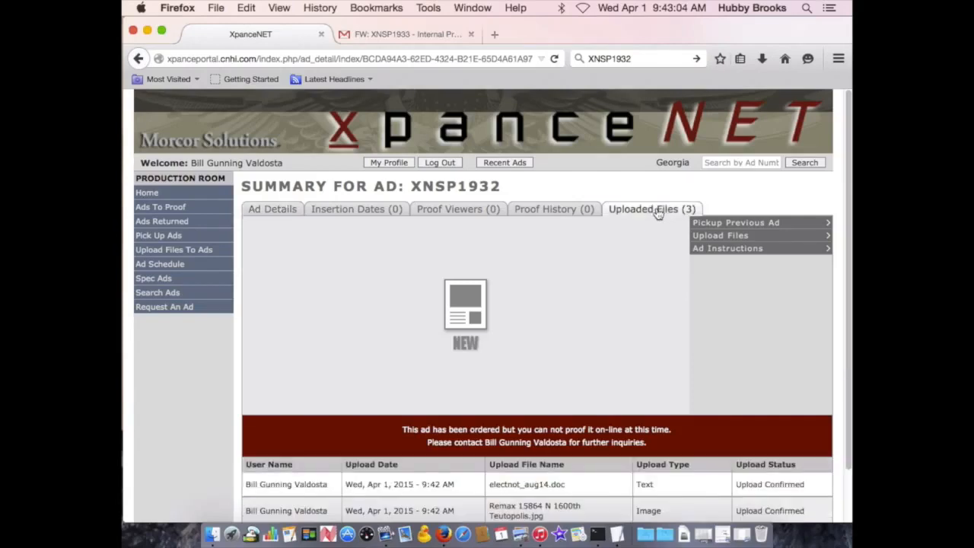
scroll(643, 290, down, 2)
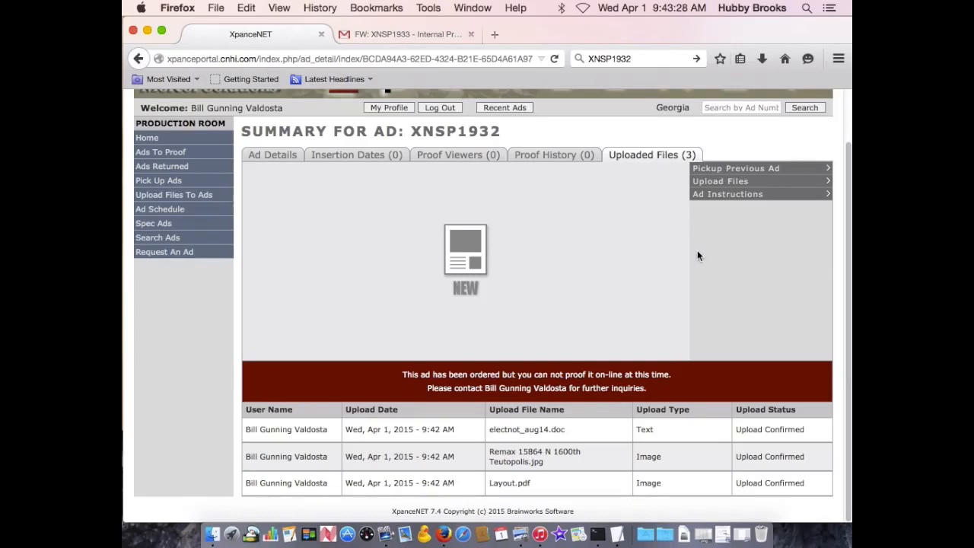
- Replace the ad instructions text with "please use red and blue" and return to the ad summary without saving
click(748, 197)
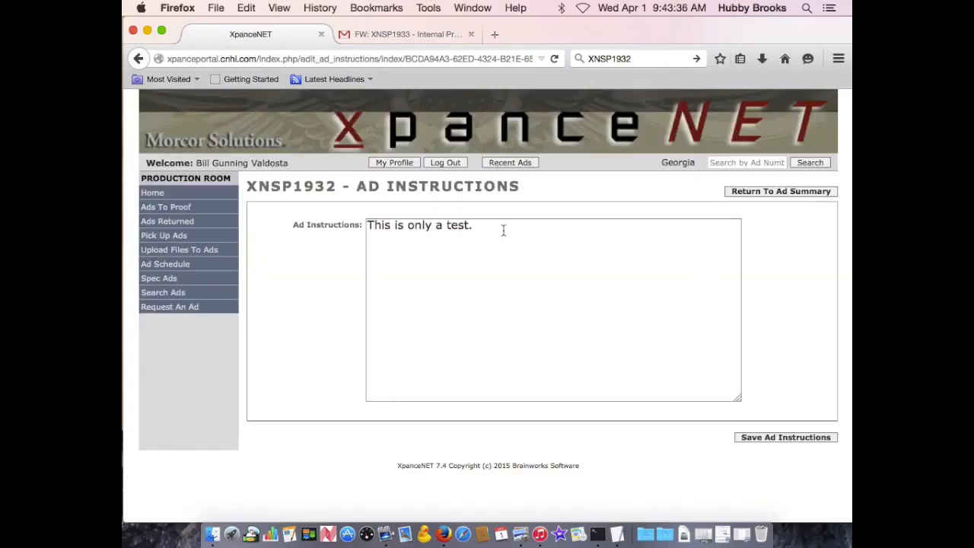
drag(505, 228, 368, 227)
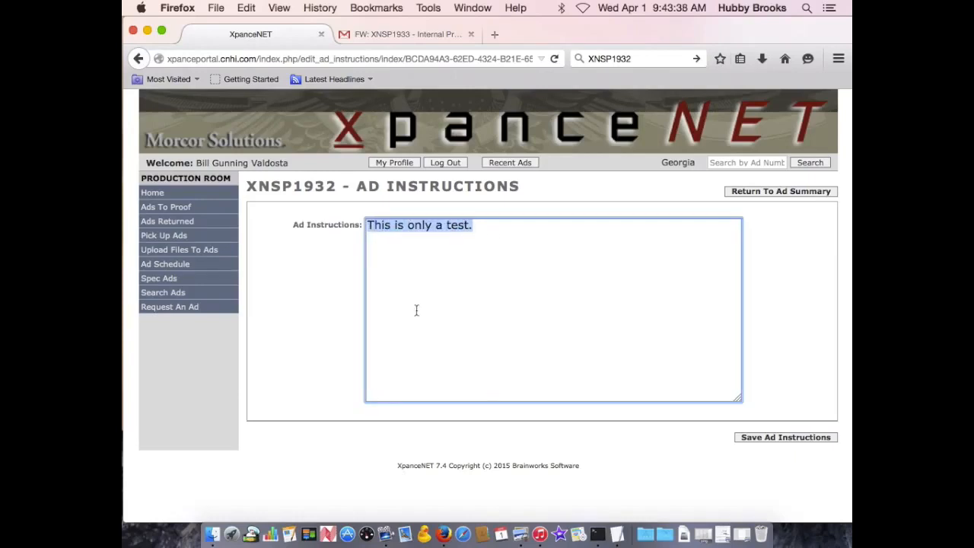
key(BackSpace)
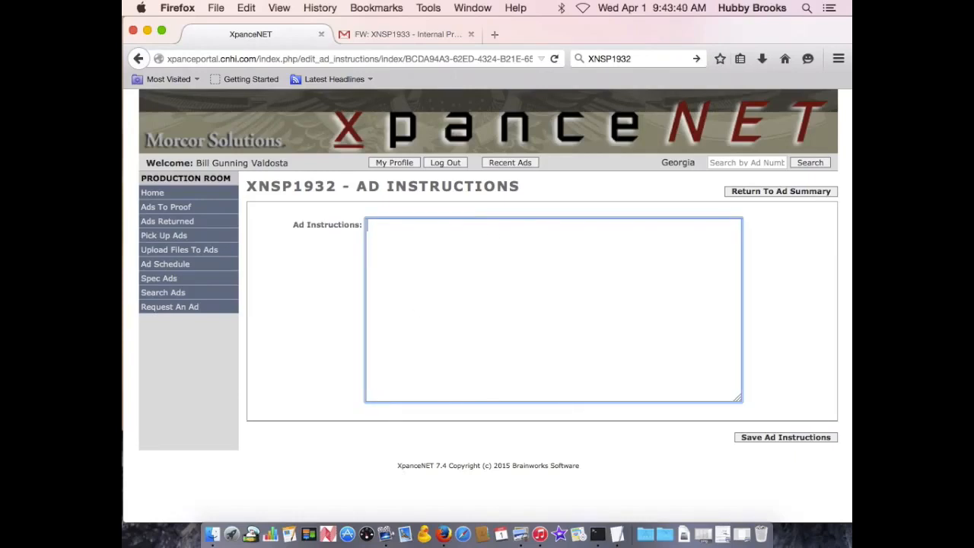
text(please use re)
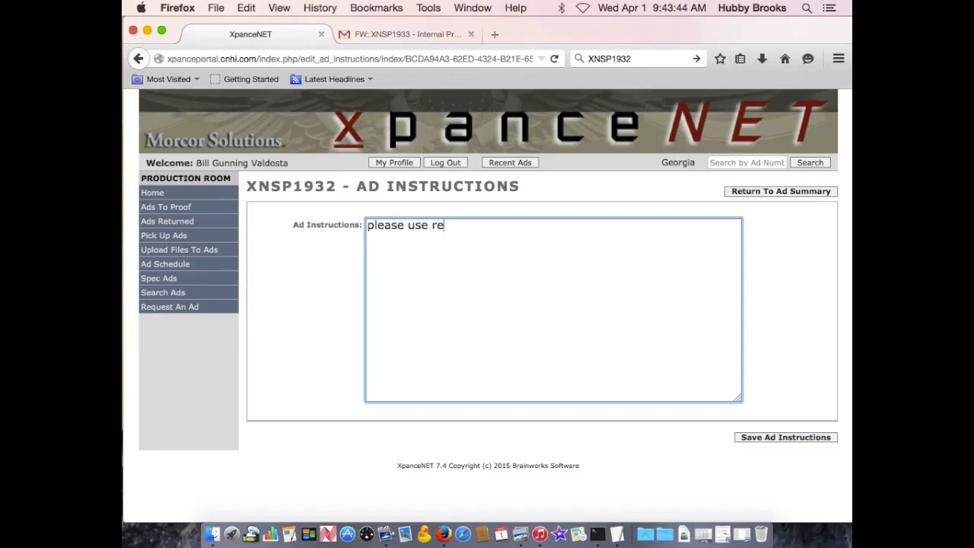
text(d and blue)
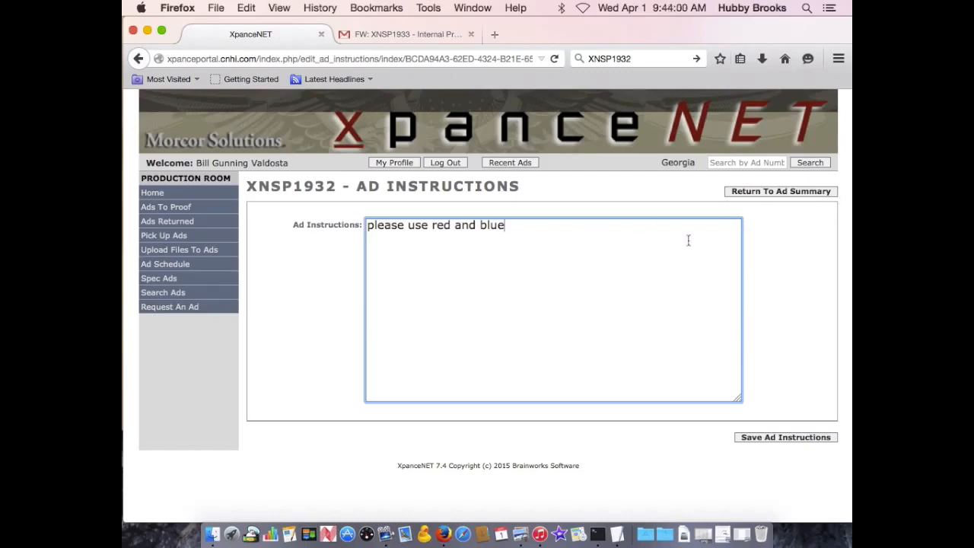
click(776, 191)
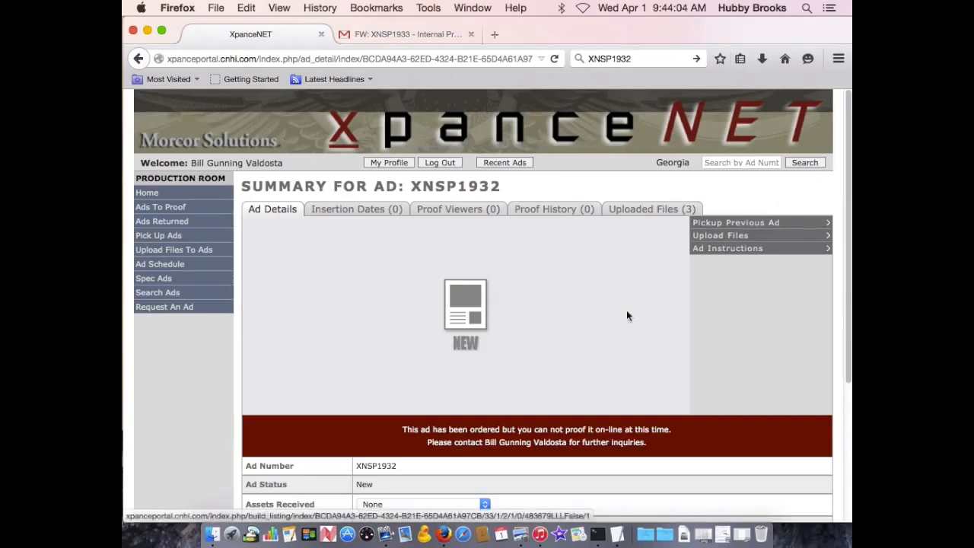
- Review the ad details of XNSP1932 and look through the Assets Received options without changing the selection
scroll(670, 320, down, 1)
scroll(670, 325, down, 1)
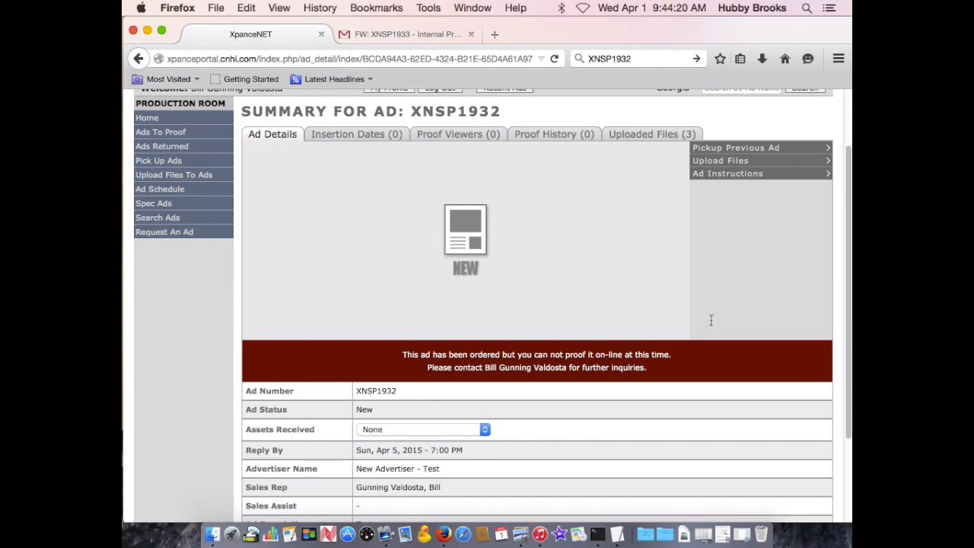
drag(847, 258, 839, 299)
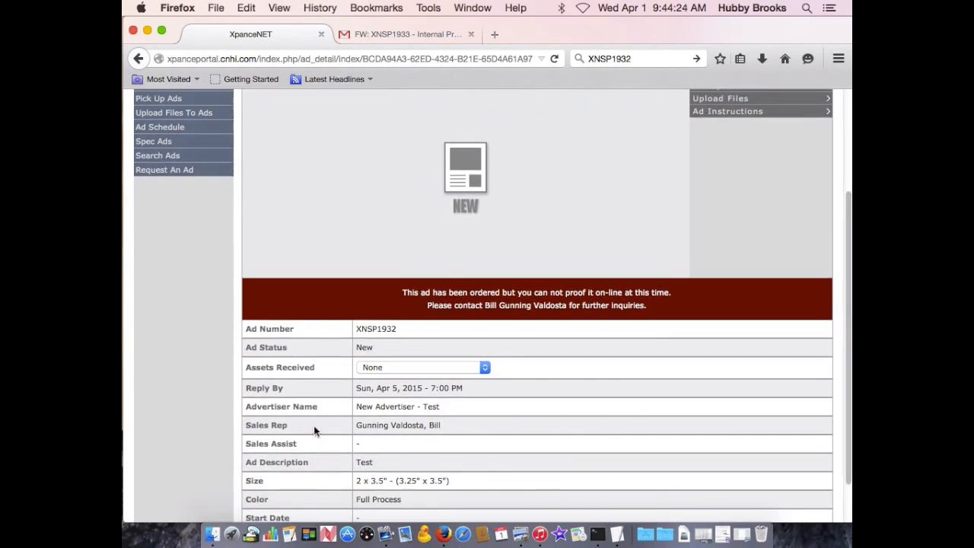
drag(317, 368, 245, 368)
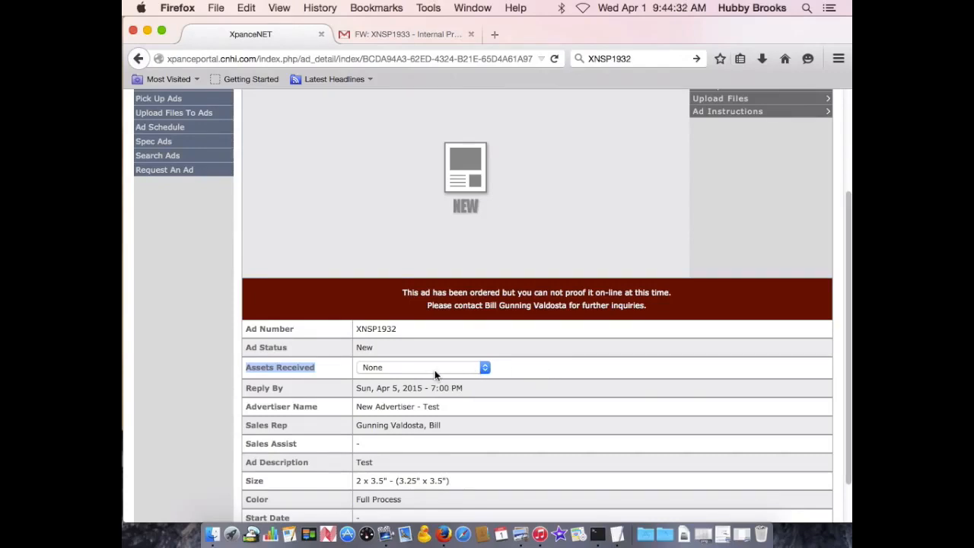
click(524, 372)
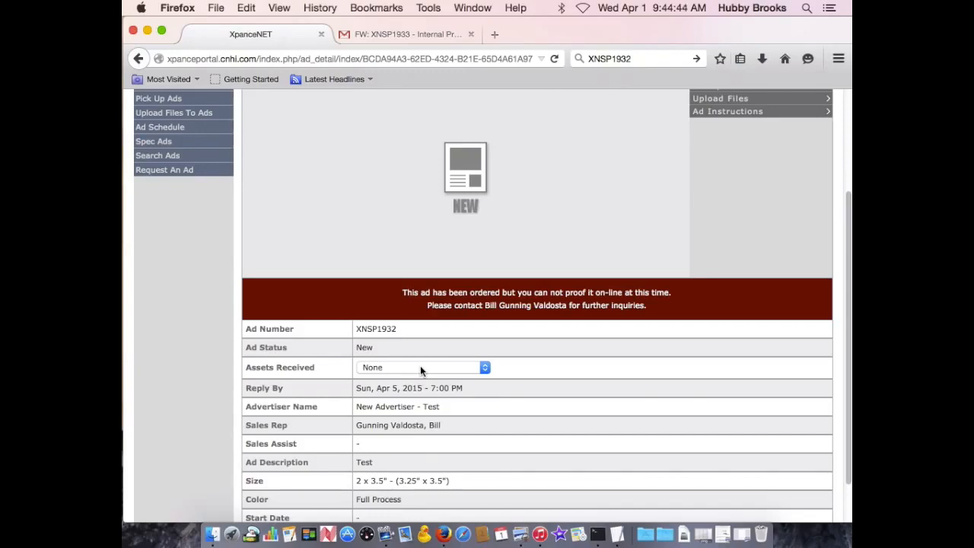
click(420, 368)
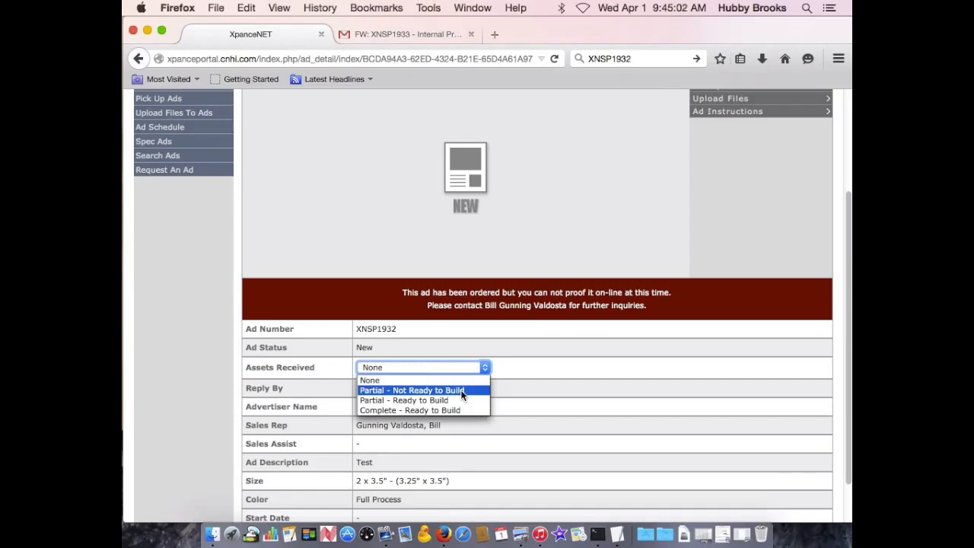
click(574, 395)
- Display the list of files uploaded for ad XNSP1932
scroll(622, 359, up, 1)
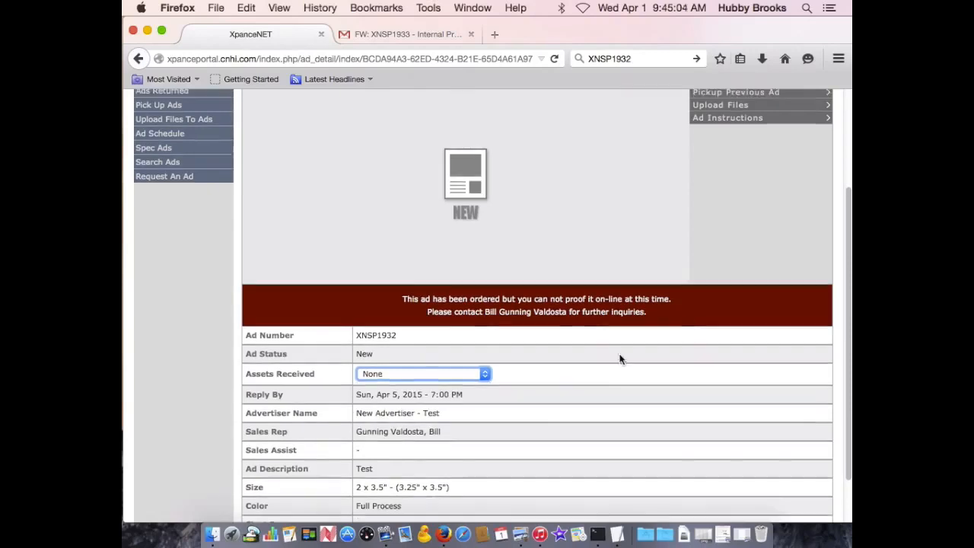
scroll(851, 238, up, 2)
drag(851, 239, 827, 204)
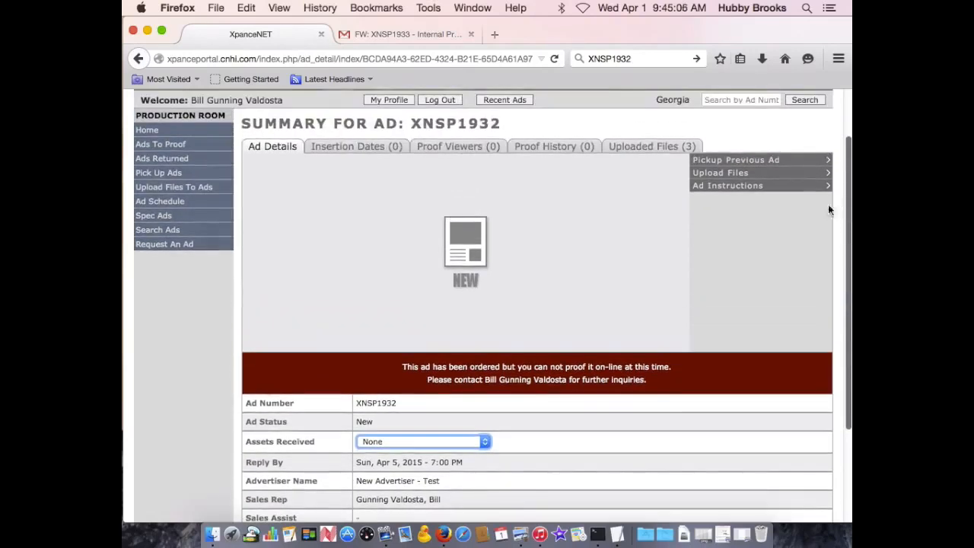
click(648, 147)
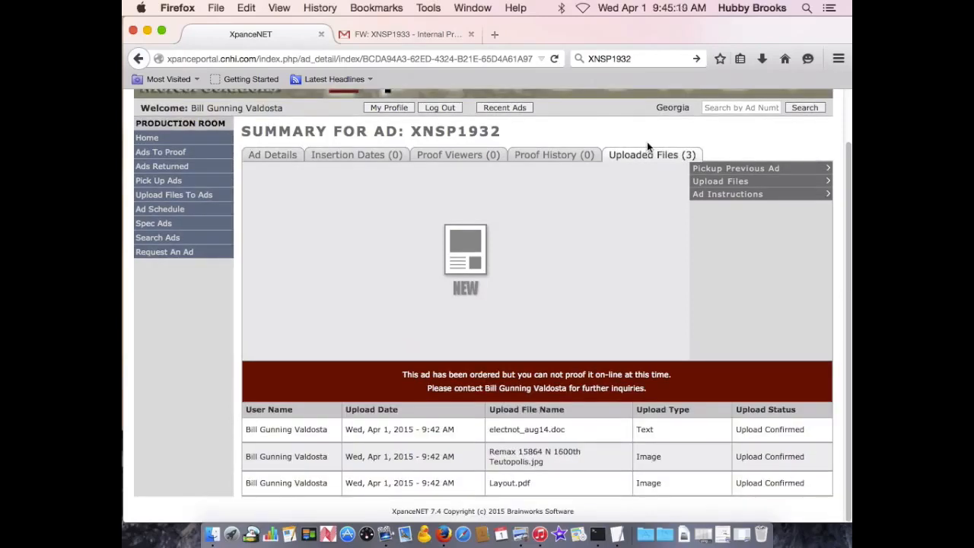
- Set Assets Received in the ad details to Complete - Ready to Build
click(270, 156)
click(445, 450)
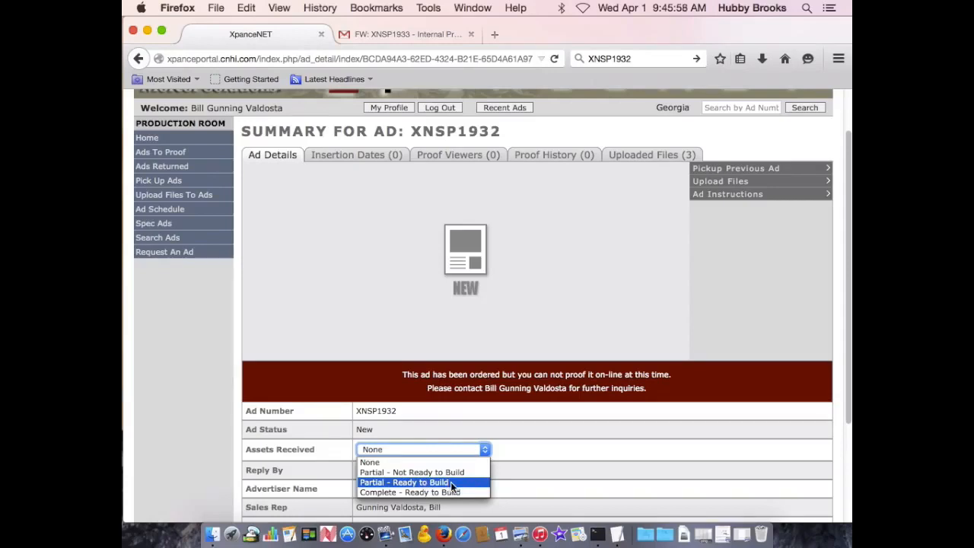
click(404, 492)
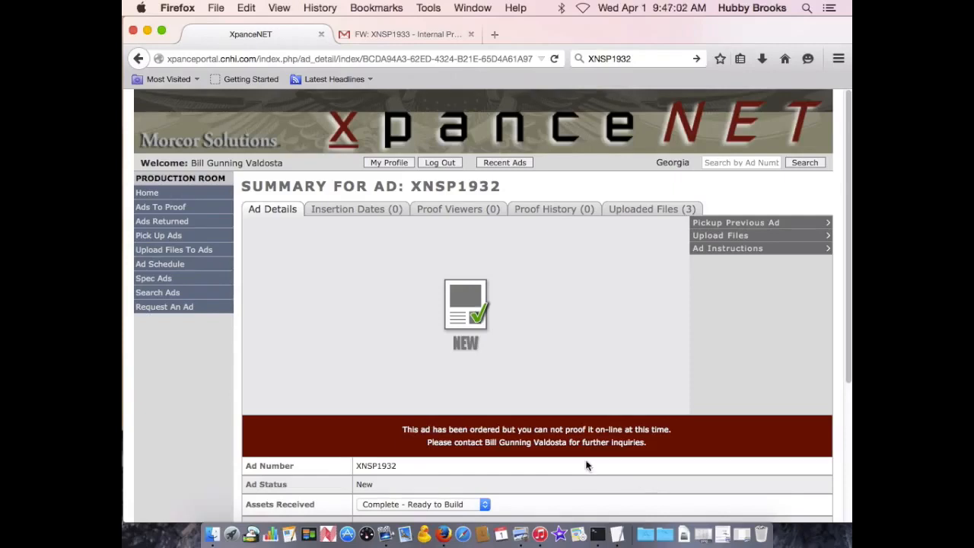
click(431, 504)
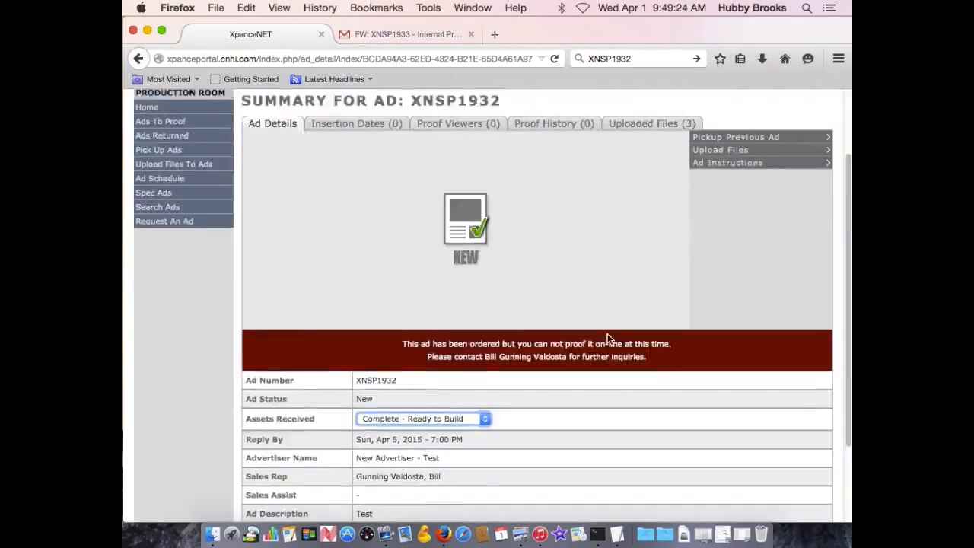
scroll(600, 342, up, 4)
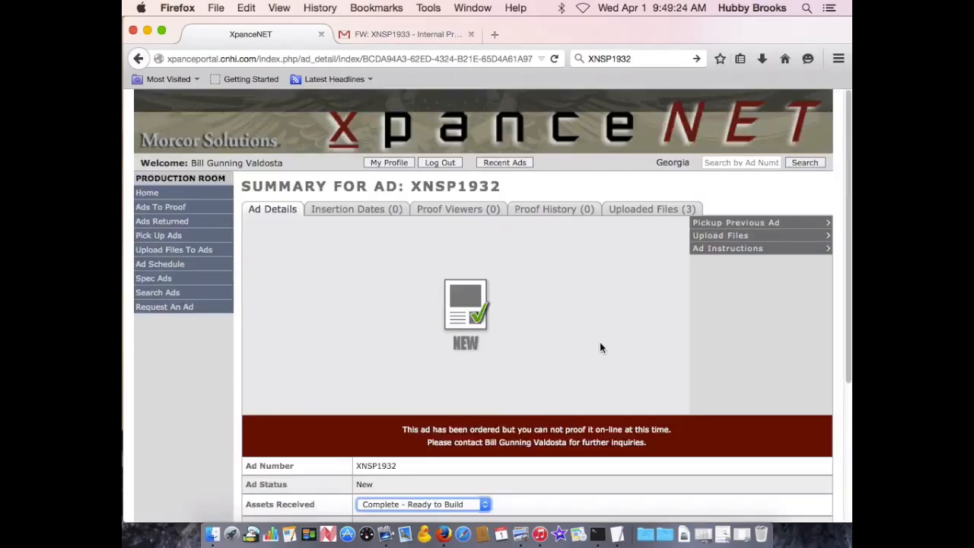
click(725, 250)
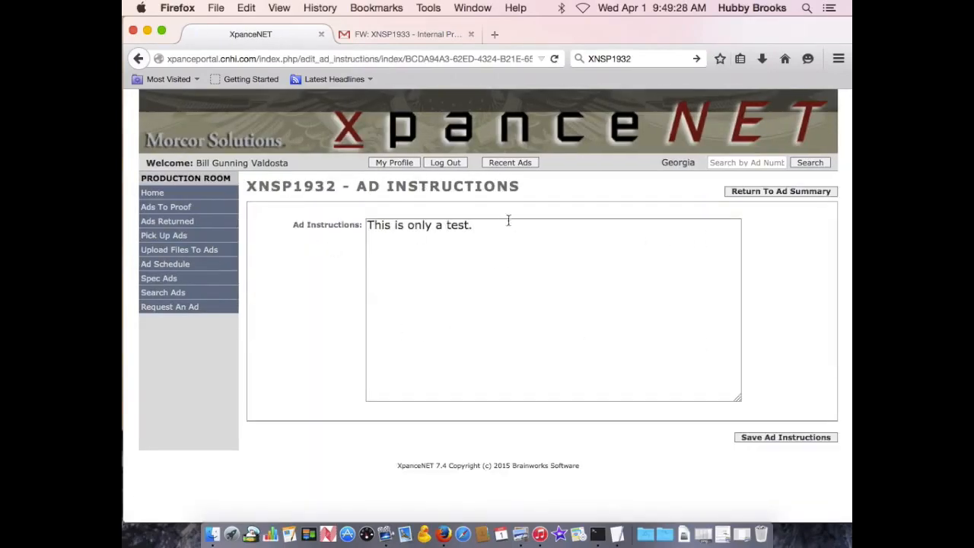
drag(510, 219, 291, 220)
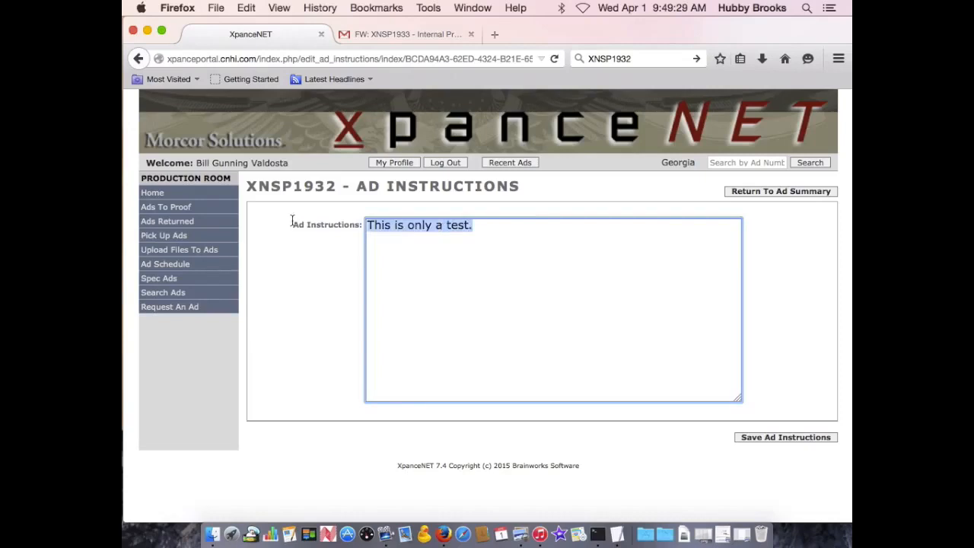
click(777, 438)
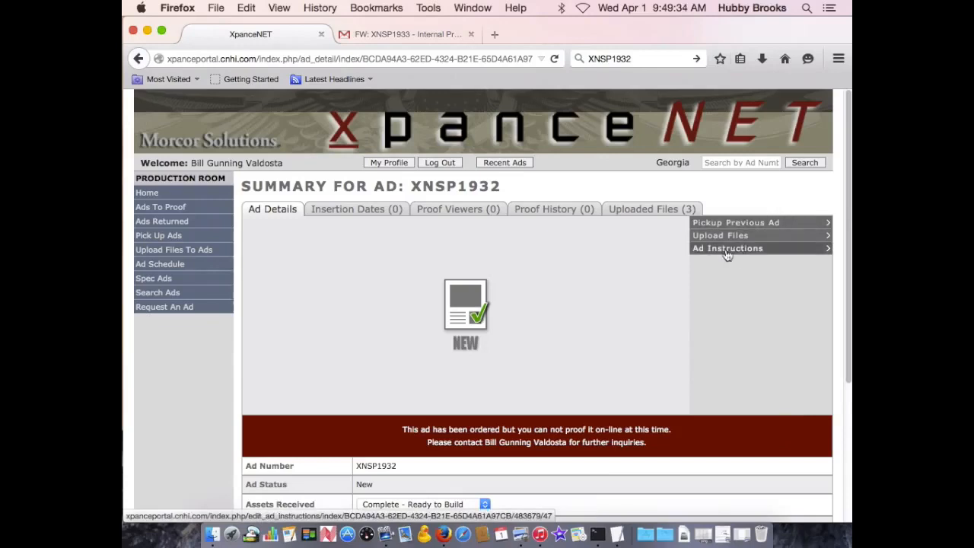
- Replace the ad instructions of XNSP1932 with "Blue and red as color" and save them
click(729, 249)
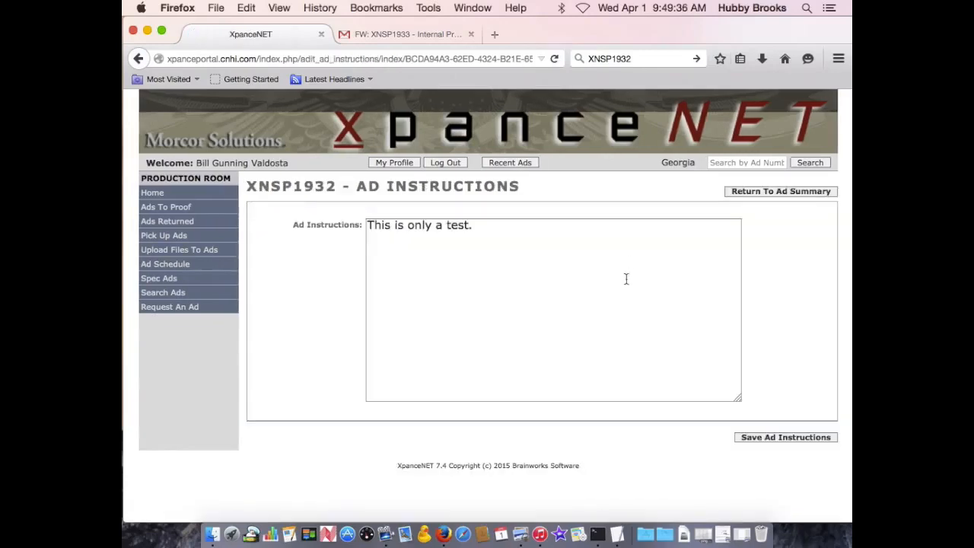
drag(555, 245, 301, 228)
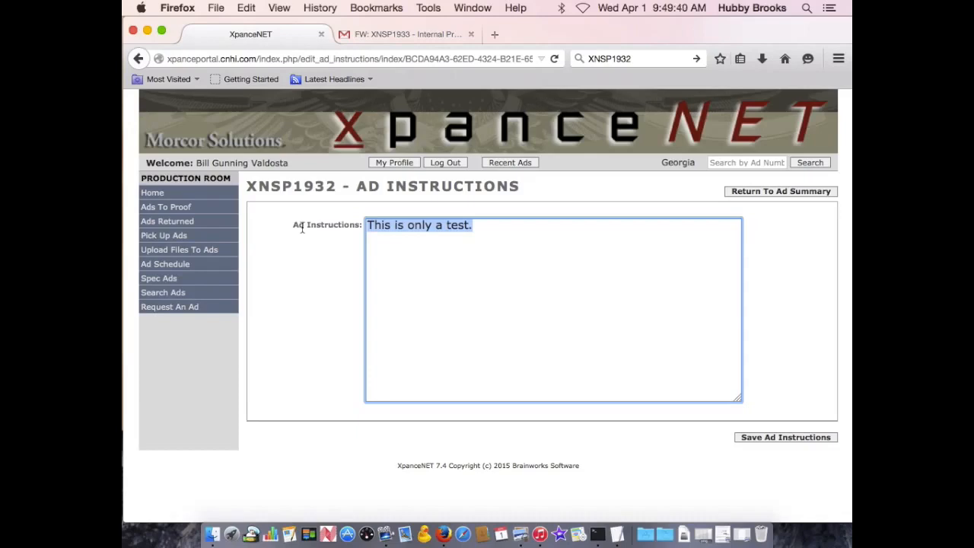
text(Blue )
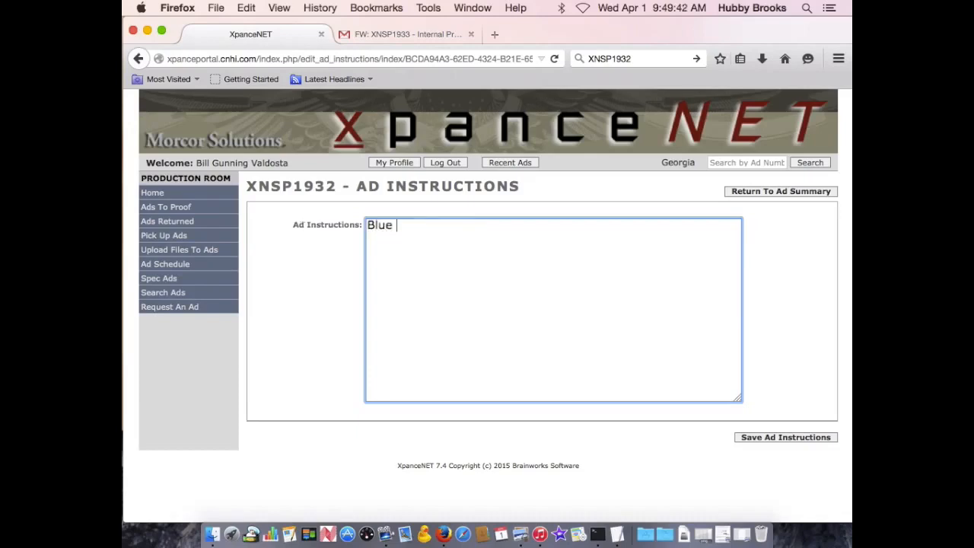
text(and red as col)
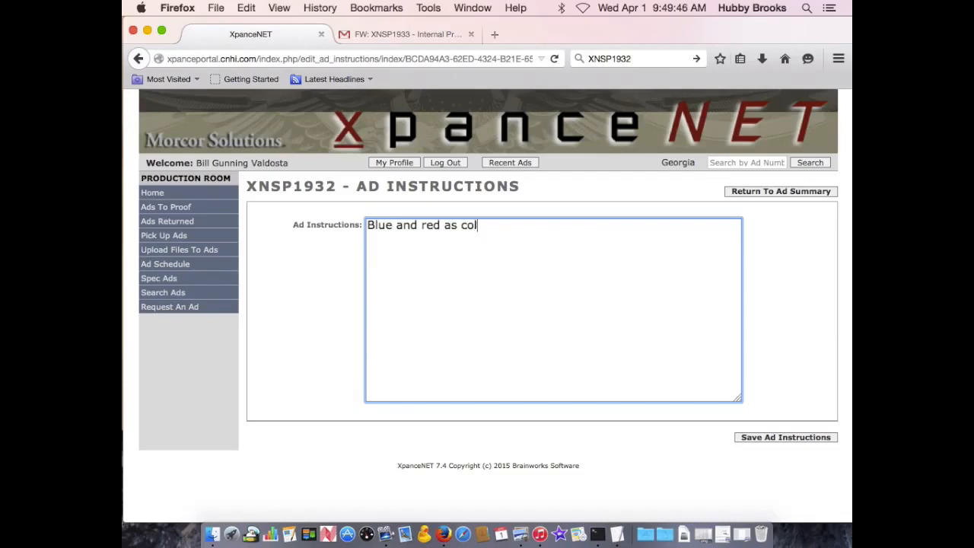
text(or)
click(746, 437)
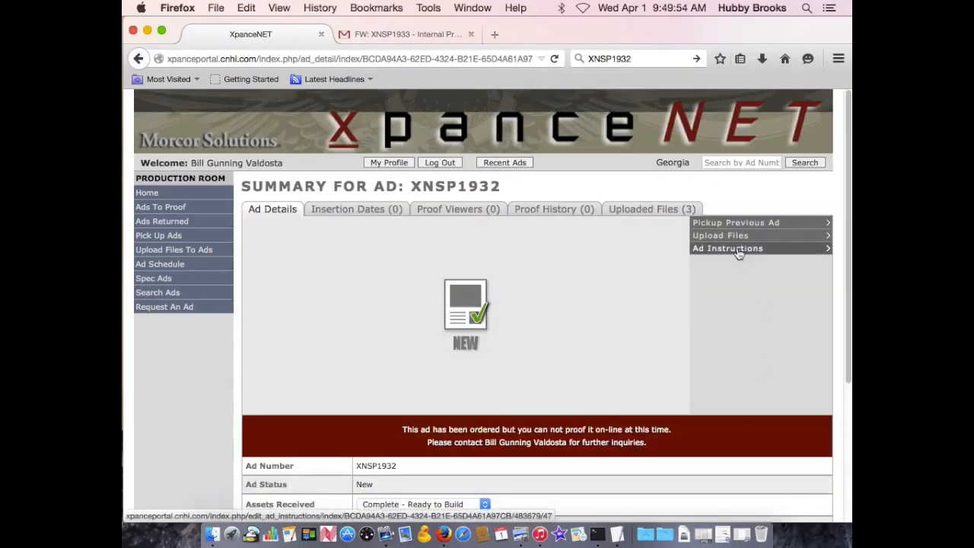
- Add "web ad" on a second line of the ad instructions and save them
click(731, 249)
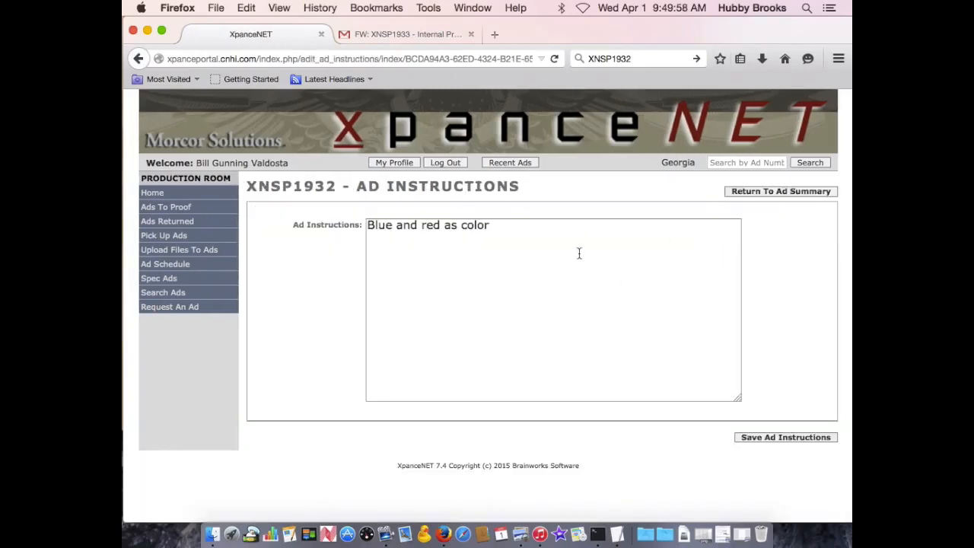
click(566, 365)
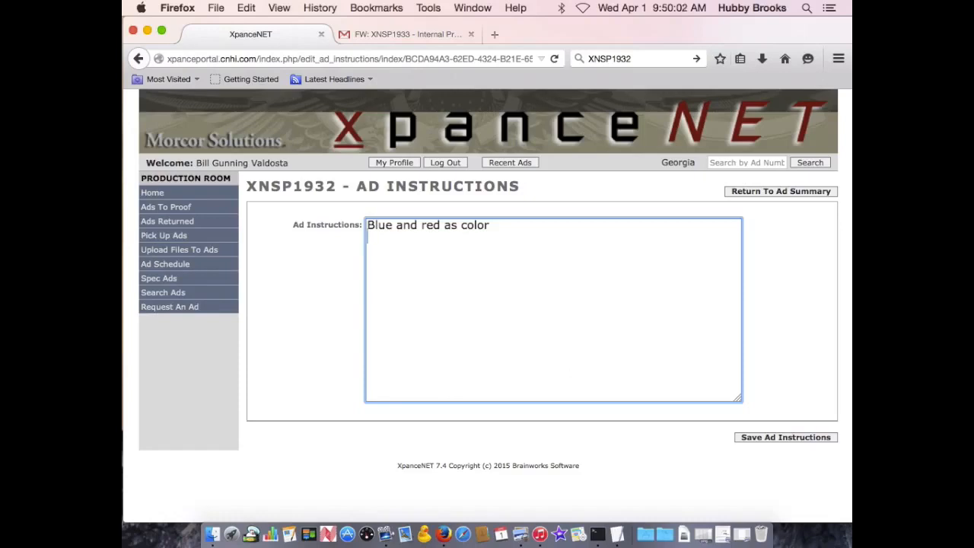
text(web ad)
click(770, 439)
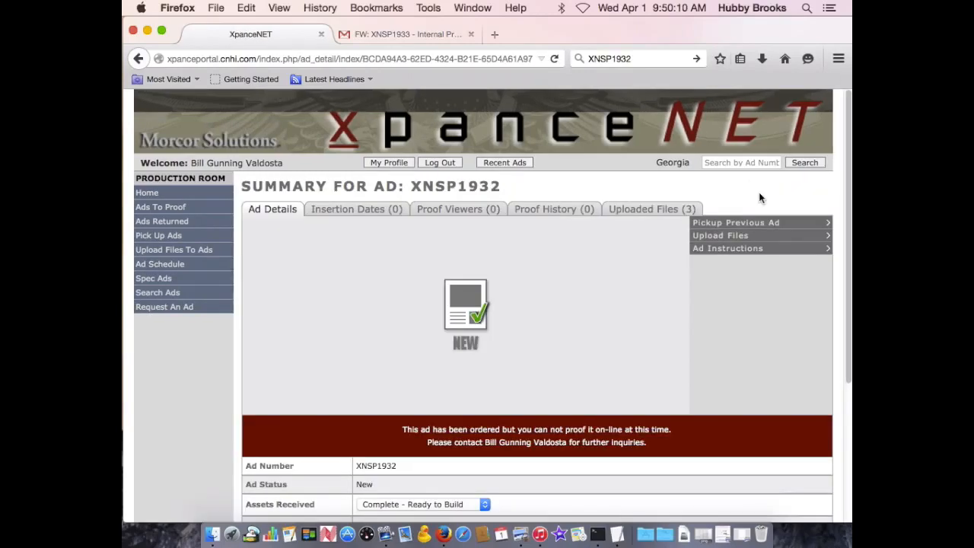
- Check the saved ad's details and its available Assets Received options, keeping the current selection
scroll(606, 320, down, 3)
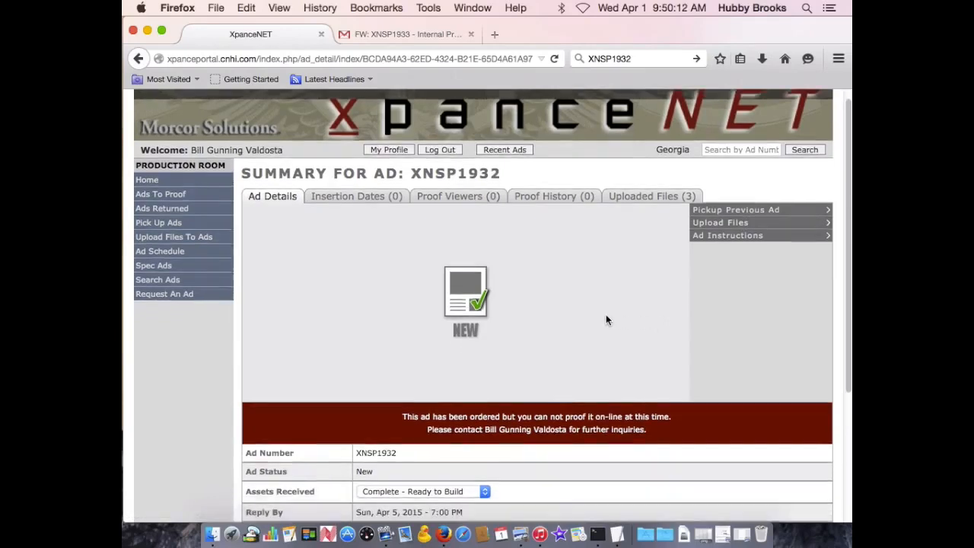
scroll(606, 318, down, 2)
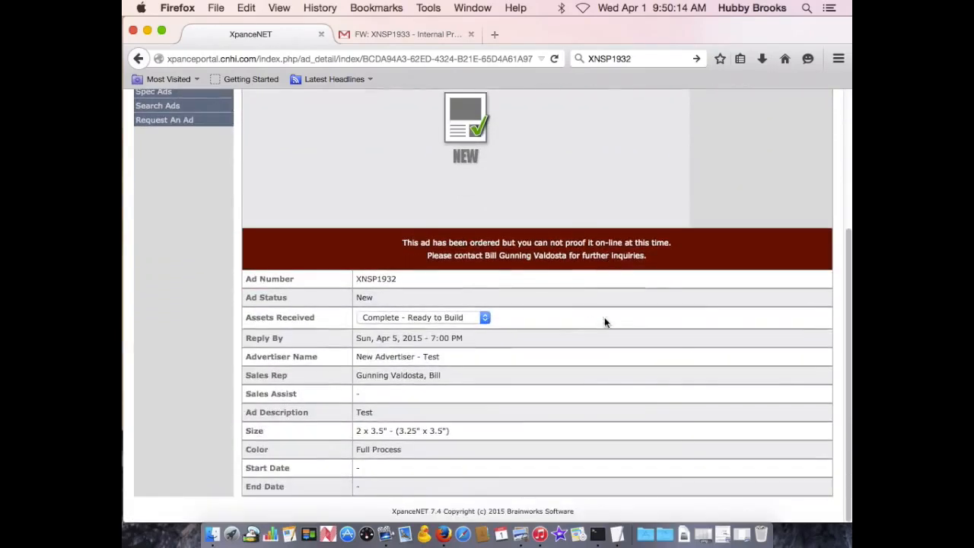
click(441, 320)
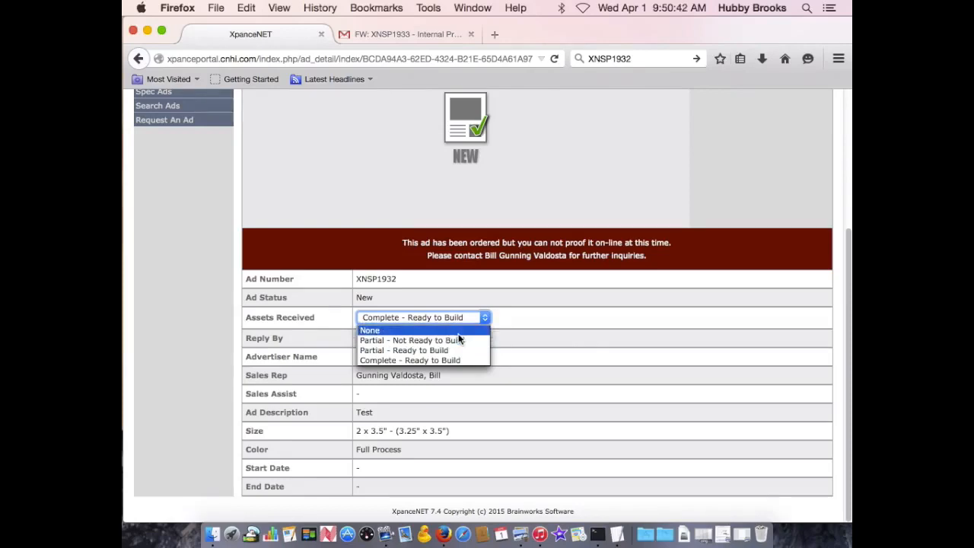
click(595, 338)
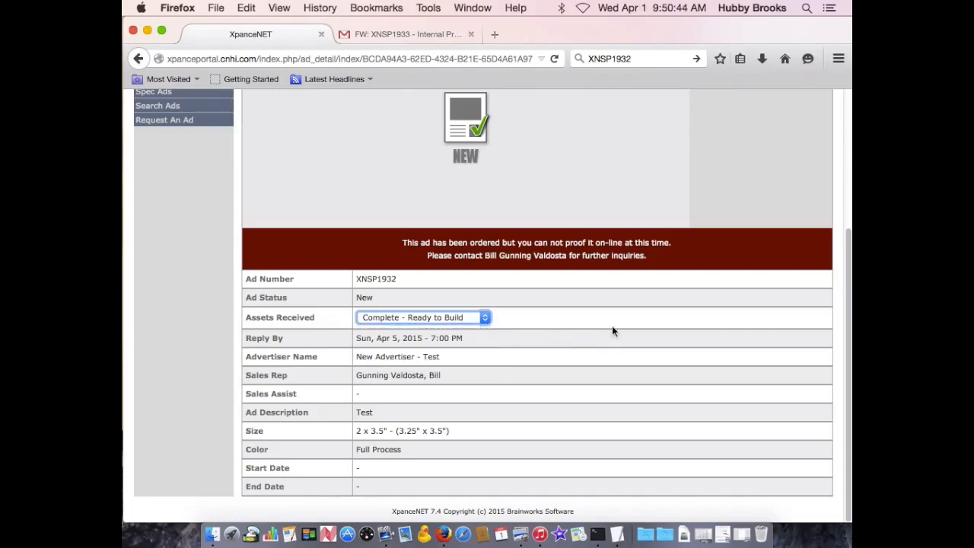
scroll(634, 393, up, 5)
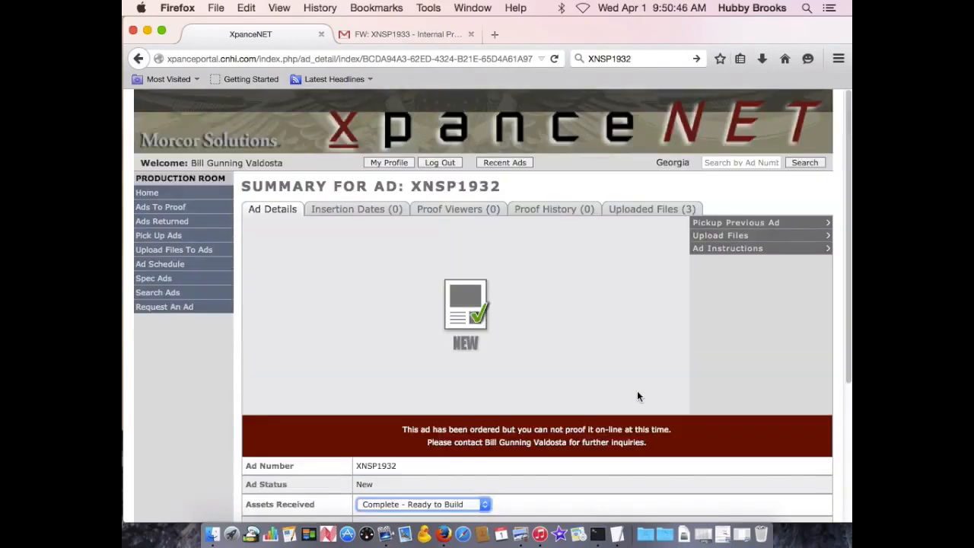